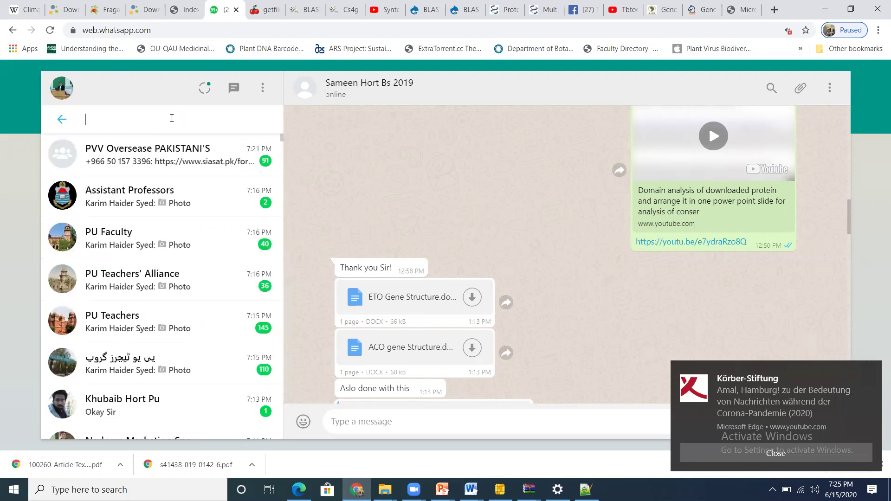
# Search the chats for PBL and open the "PBL inter Std 2020" group conversation.
pyautogui.write('P')
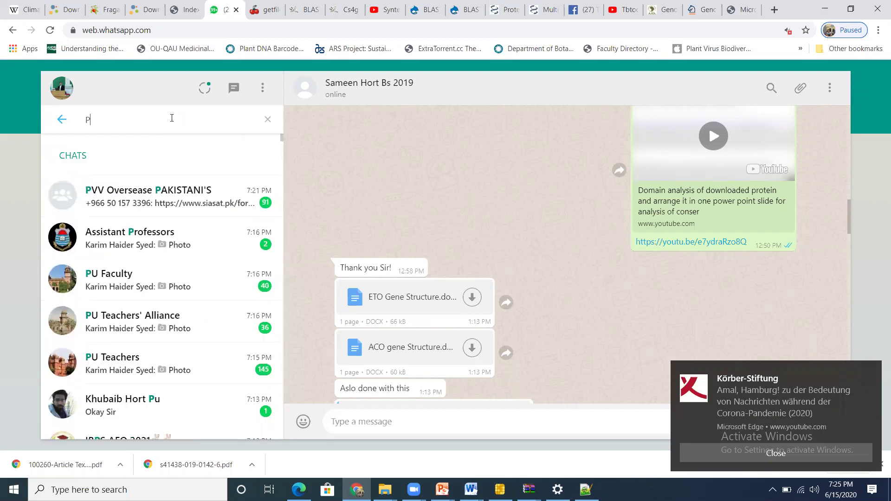
pyautogui.write('BL')
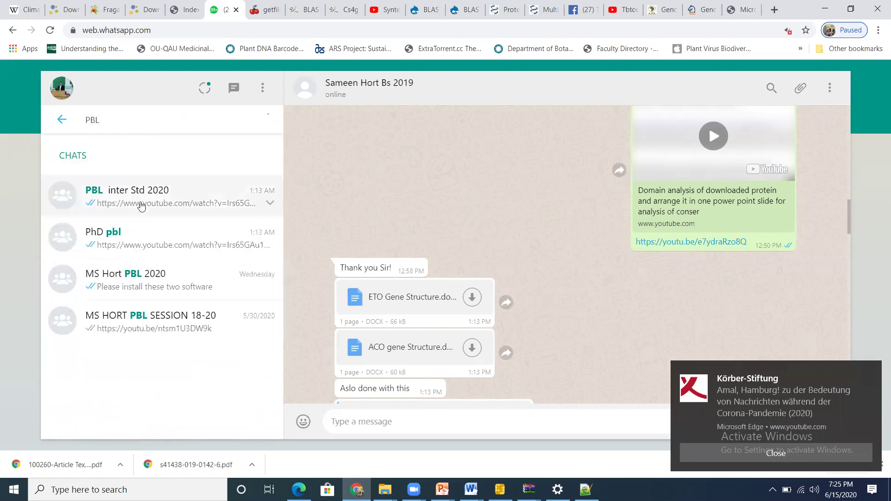
pyautogui.click(139, 205)
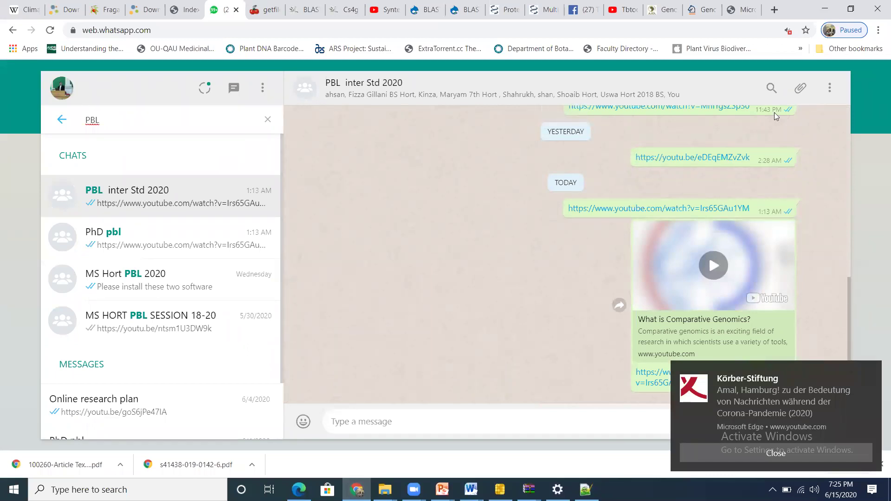
# Search the group's messages for PLA and look through the matching messages for the PlantCARE link.
pyautogui.click(771, 88)
pyautogui.write('PLA')
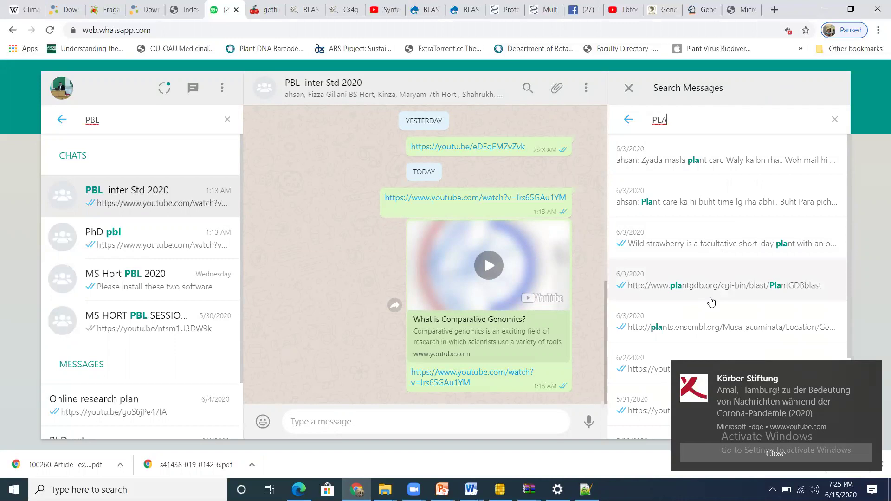
pyautogui.click(700, 171)
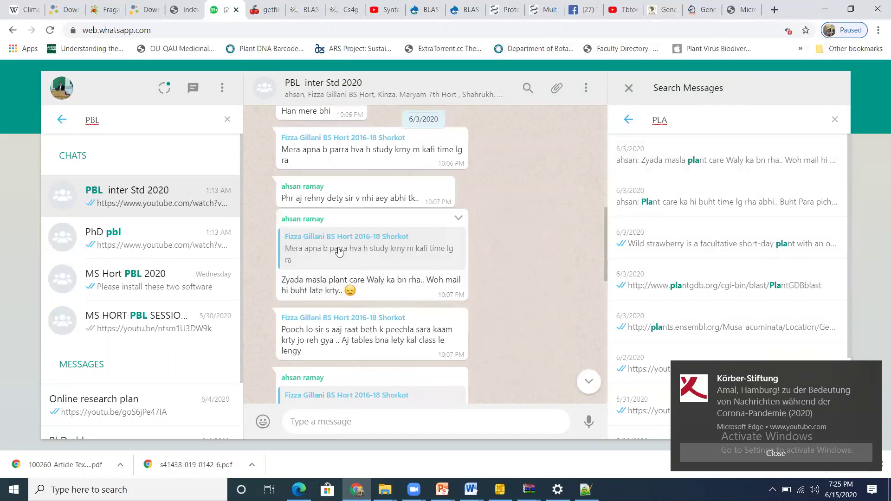
pyautogui.click(339, 253)
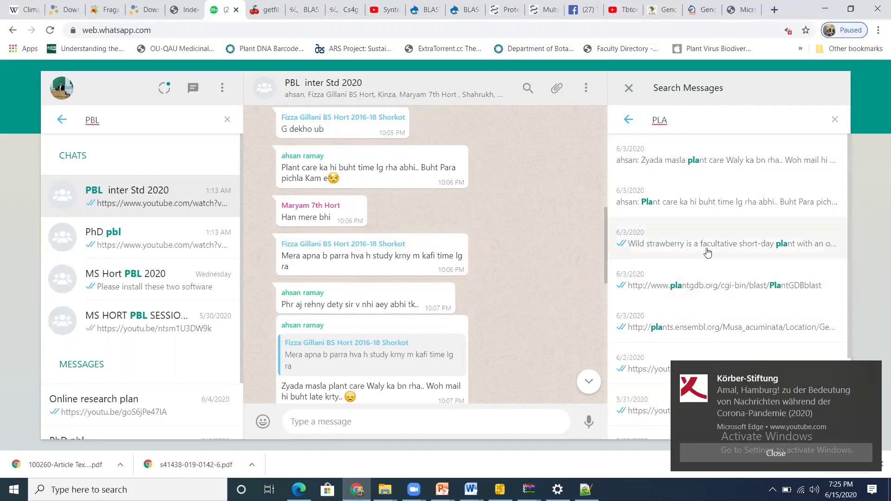
pyautogui.click(700, 289)
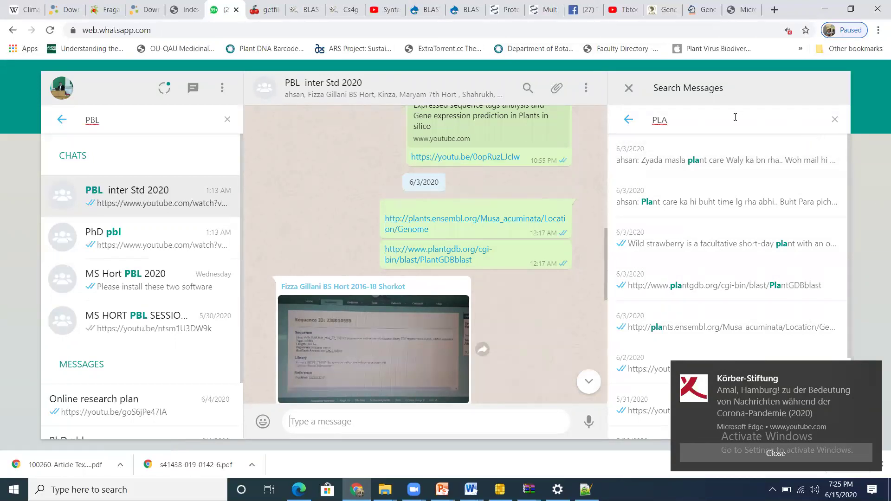
# Refine the message search to PLANTCARE and jump to the message containing the bioinformatics.psb.ugent.be PlantCARE link.
pyautogui.write('NT')
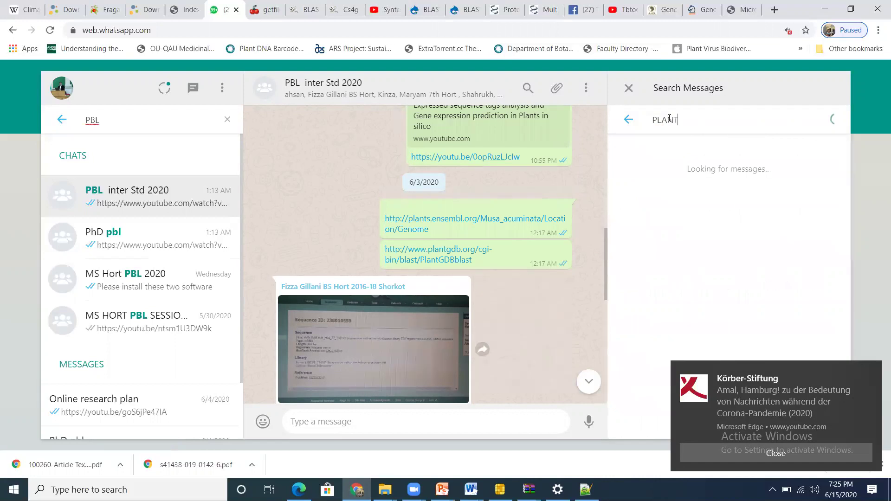
pyautogui.write('CARE')
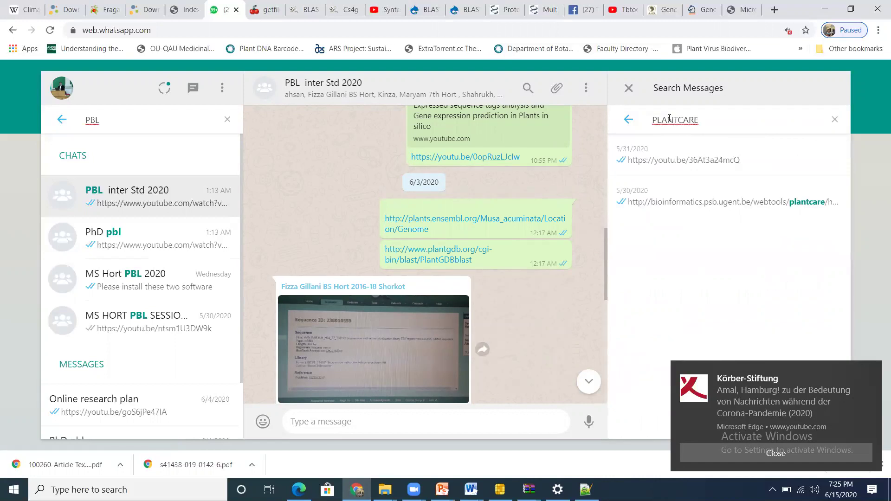
pyautogui.click(698, 204)
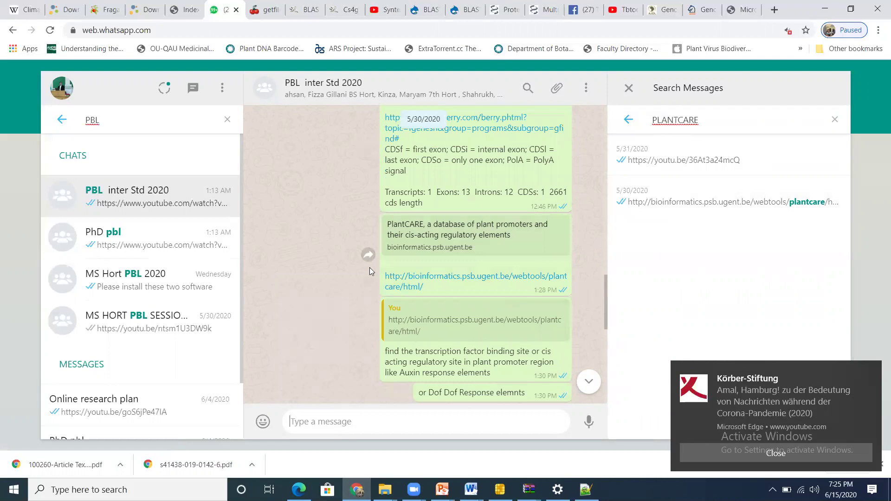
# Forward the PlantCARE link message to the Hort Bs 2019 student and dismiss the Körber-Stiftung notification.
pyautogui.click(369, 256)
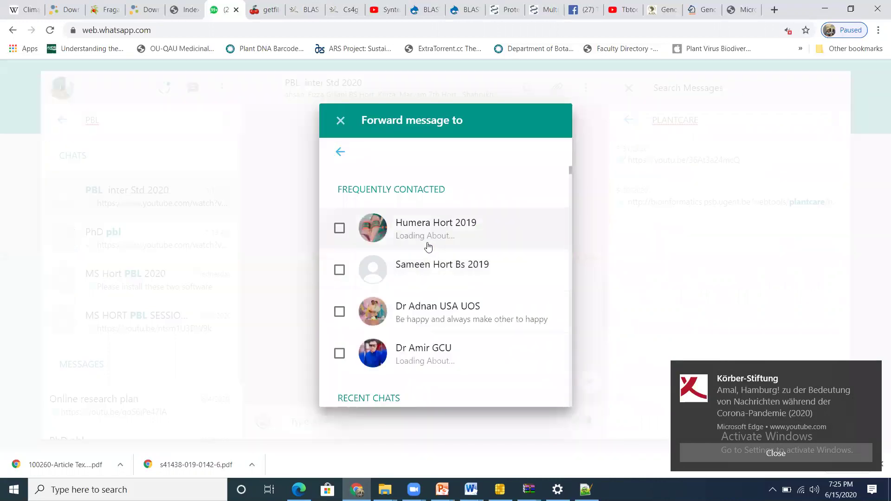
pyautogui.click(430, 274)
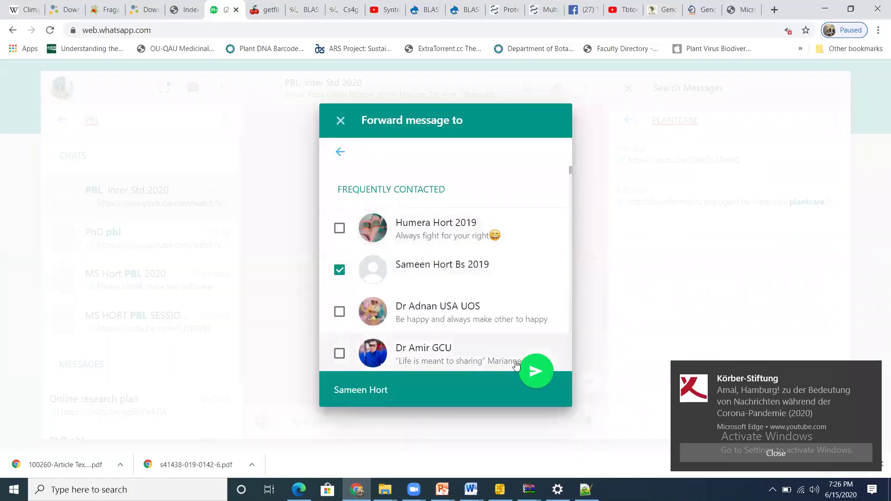
pyautogui.click(536, 379)
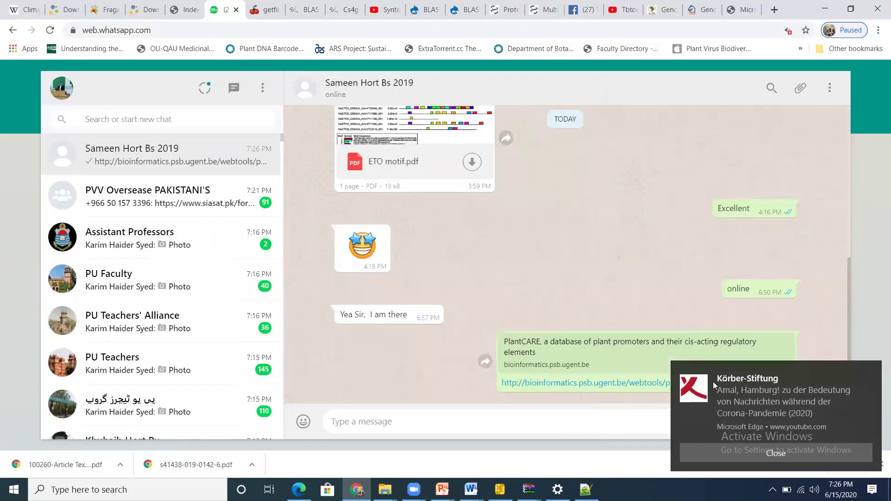
pyautogui.click(750, 454)
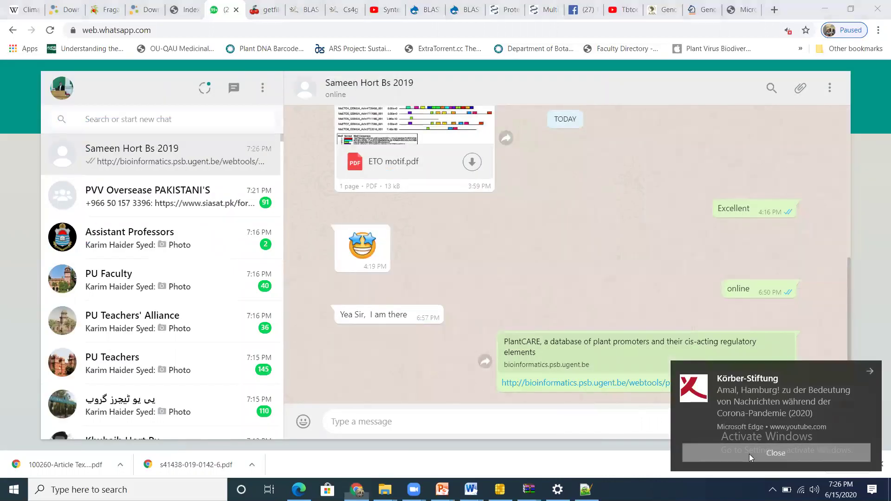
# Open PlantCARE's Search for CARE form from the forwarded link and fill in the results email address and the reference name acs1.
pyautogui.click(583, 383)
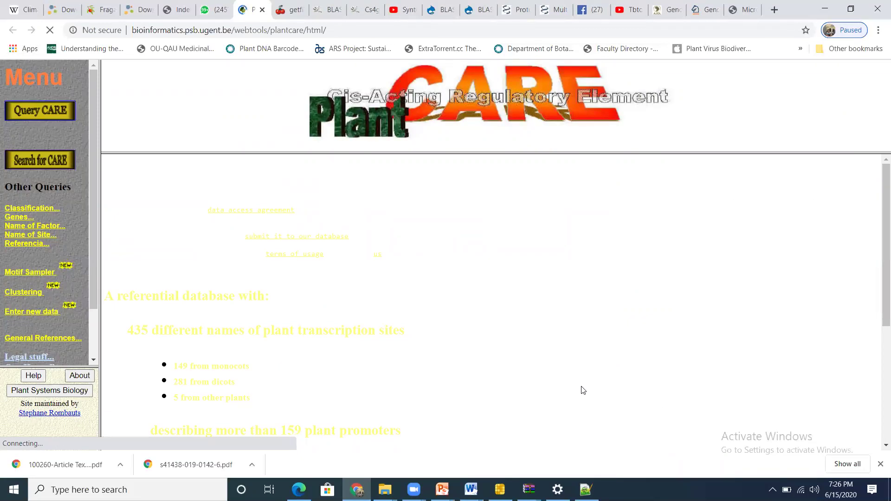
pyautogui.click(30, 166)
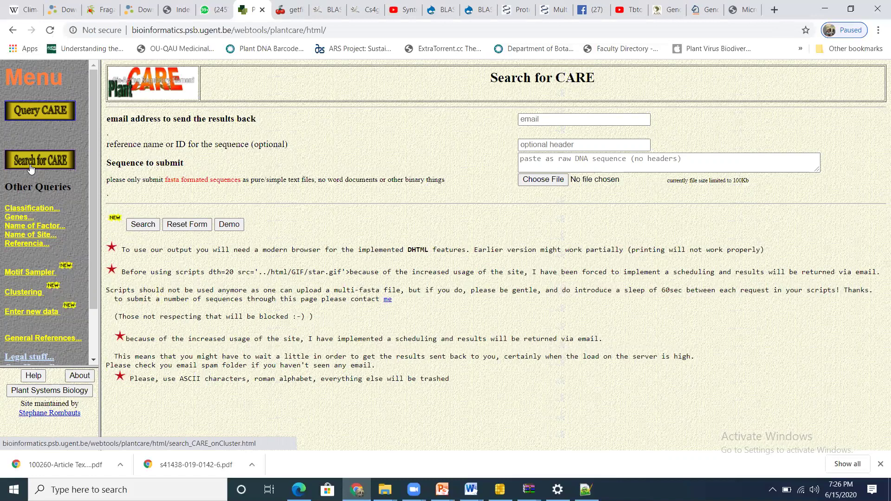
pyautogui.click(550, 121)
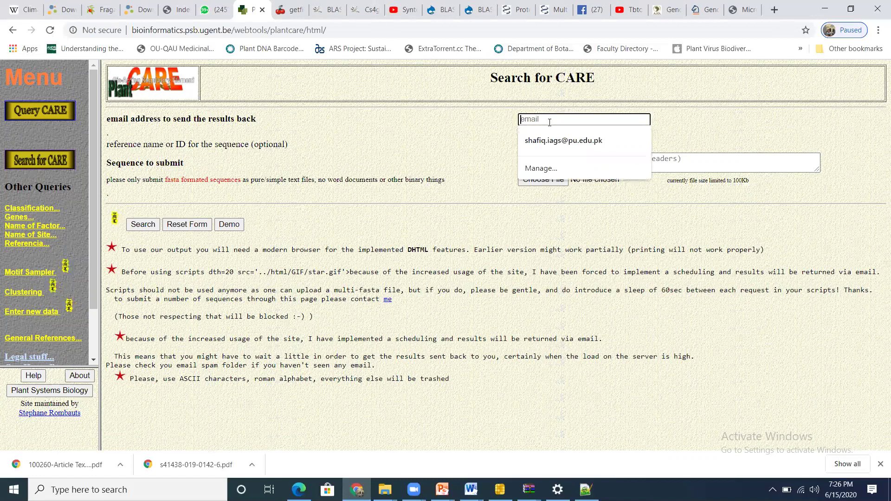
pyautogui.click(577, 144)
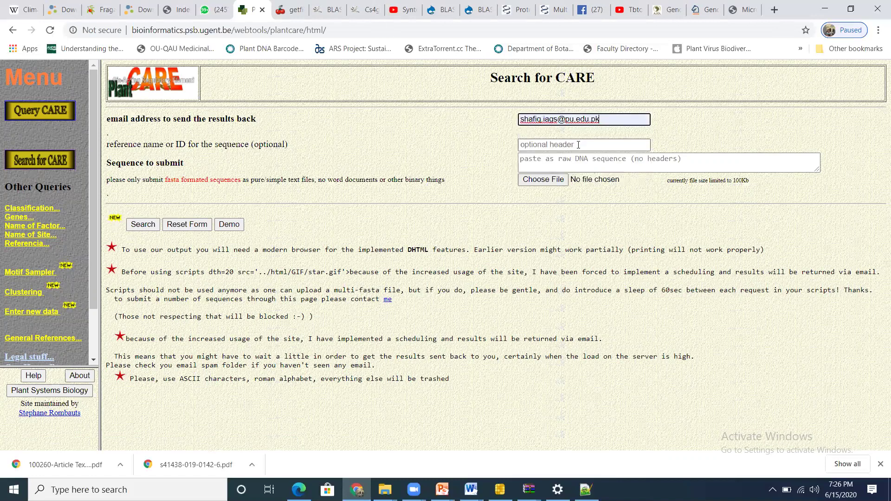
pyautogui.click(579, 145)
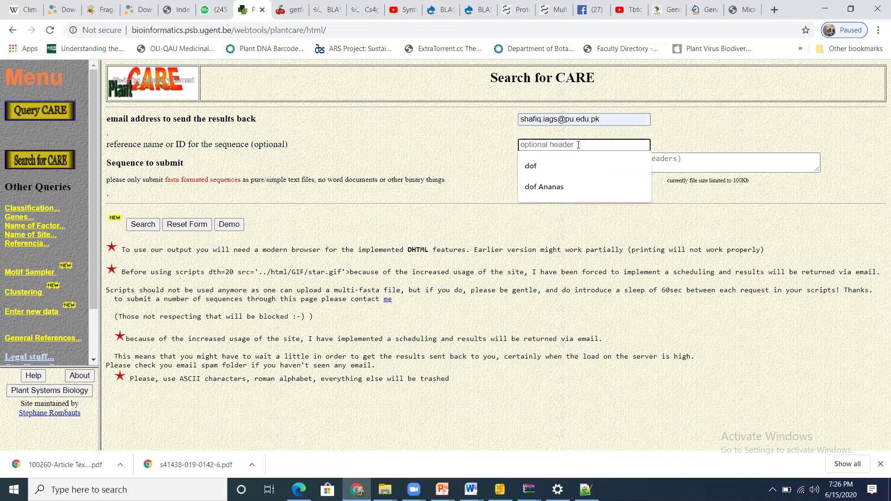
pyautogui.write('acs1')
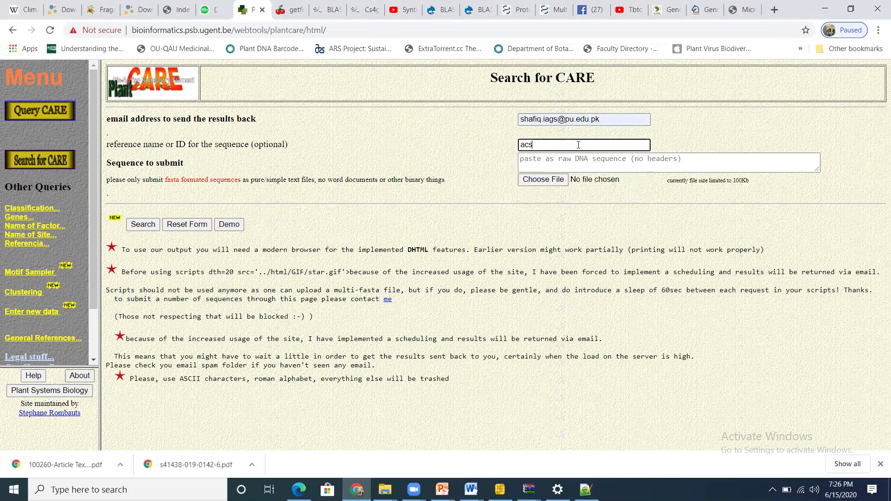
pyautogui.click(566, 162)
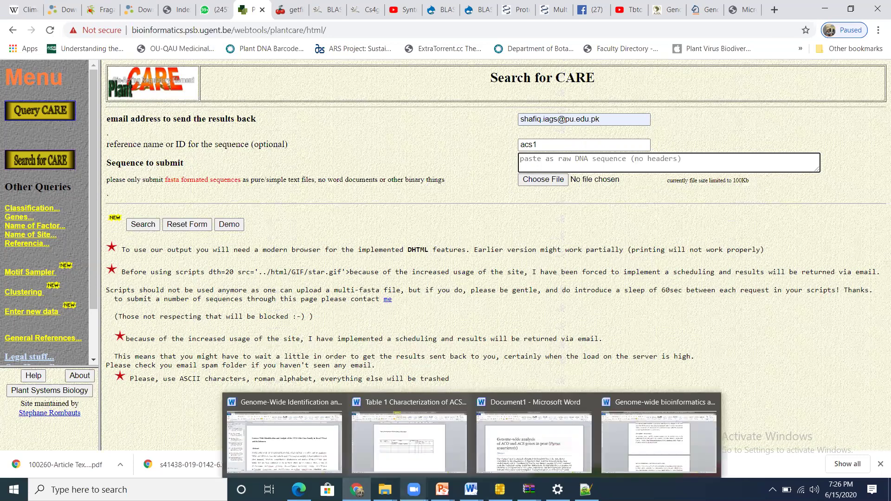
# Switch to Notepad++ in a maximized window and check the open sequence files, ending on Macuminata_304_v1.protein.fa.
pyautogui.click(586, 490)
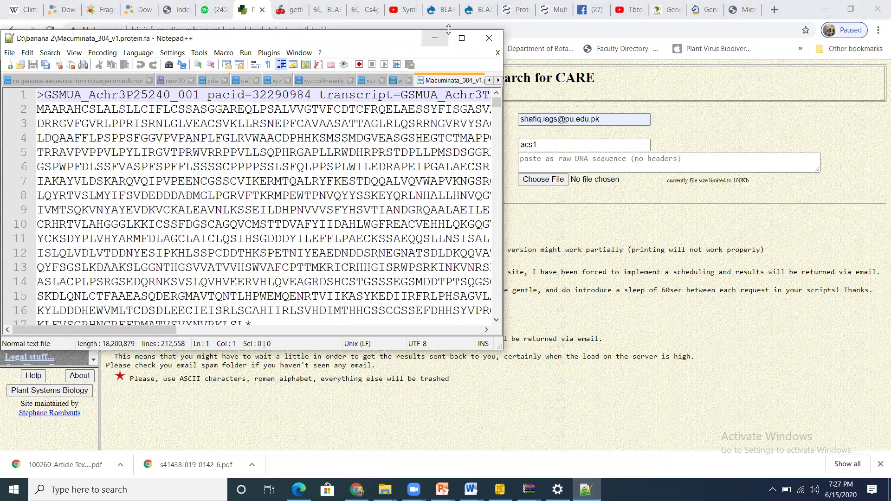
pyautogui.click(462, 38)
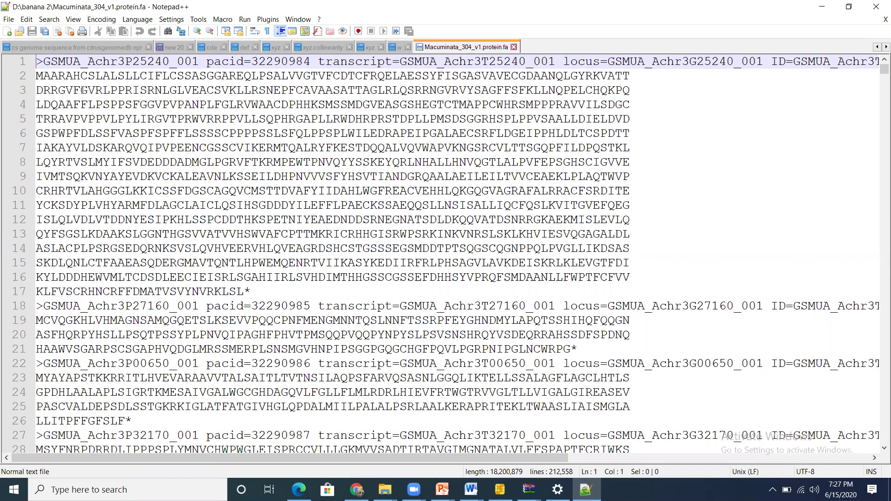
pyautogui.click(168, 48)
pyautogui.click(94, 47)
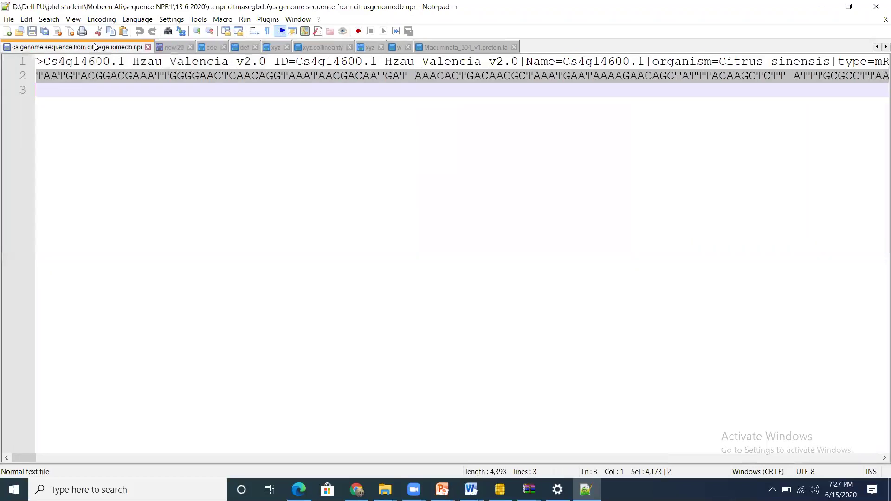
pyautogui.click(449, 48)
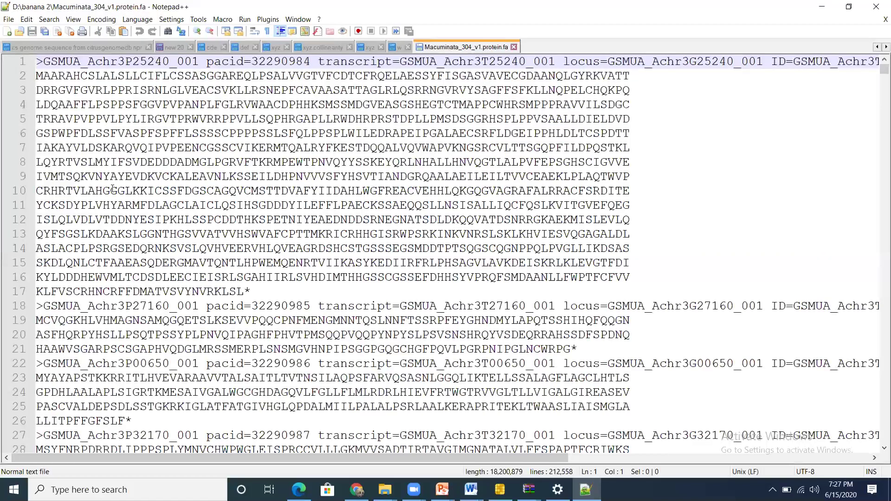
# Copy the first protein sequence without its header line from Macuminata_304_v1.protein.fa, and return to the browser.
pyautogui.moveTo(35, 76); pyautogui.dragTo(244, 291)
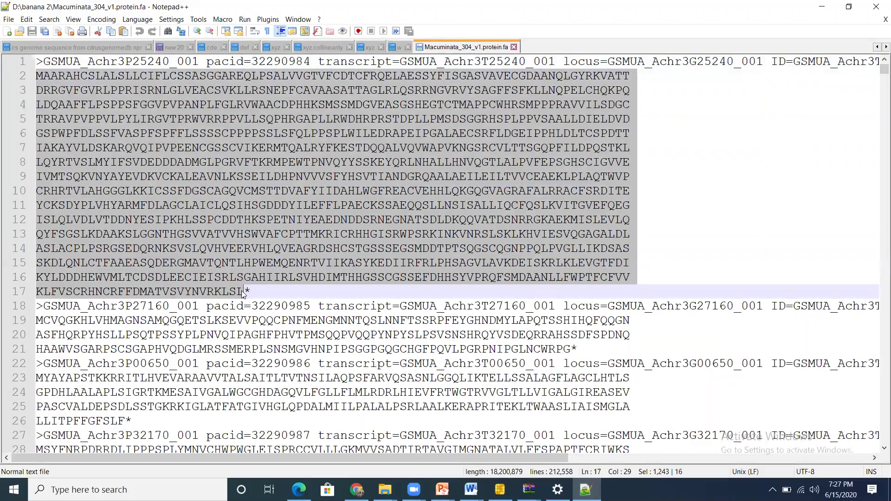
pyautogui.rightClick(157, 214)
pyautogui.click(188, 235)
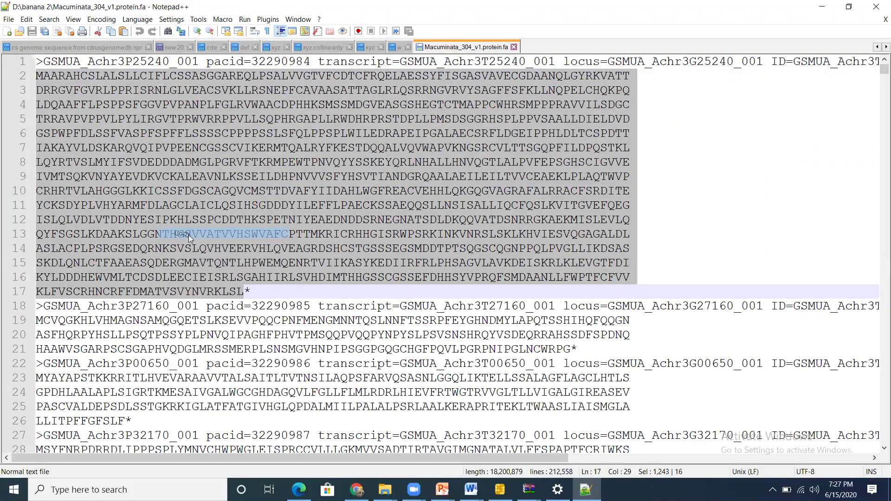
pyautogui.click(822, 10)
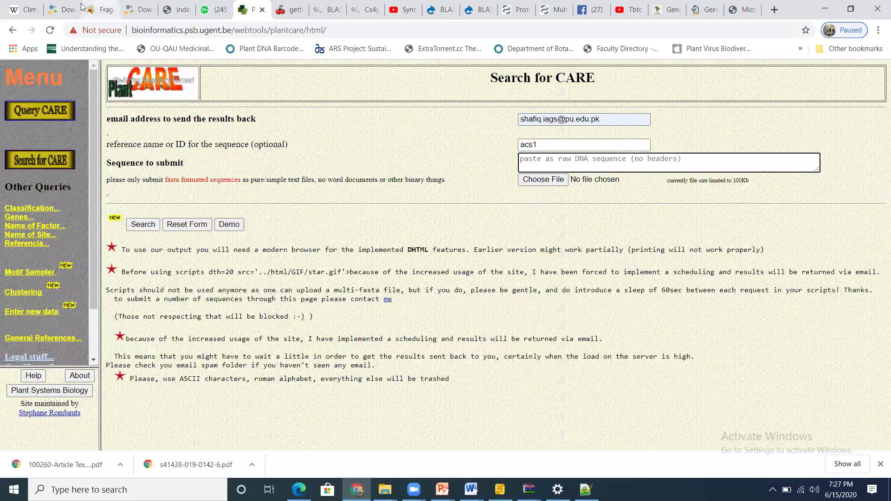
# Load the Phytozome v12.1 home page in place of the Macuminata genome download page.
pyautogui.click(56, 4)
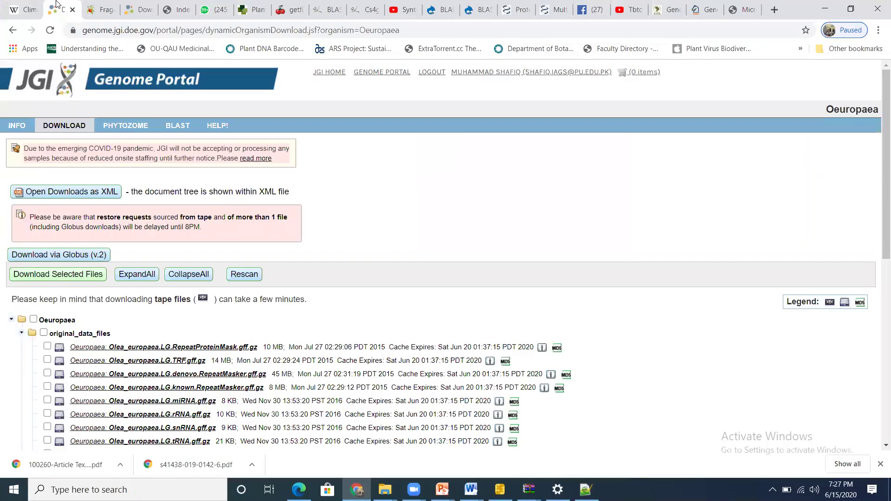
pyautogui.click(97, 10)
pyautogui.click(145, 5)
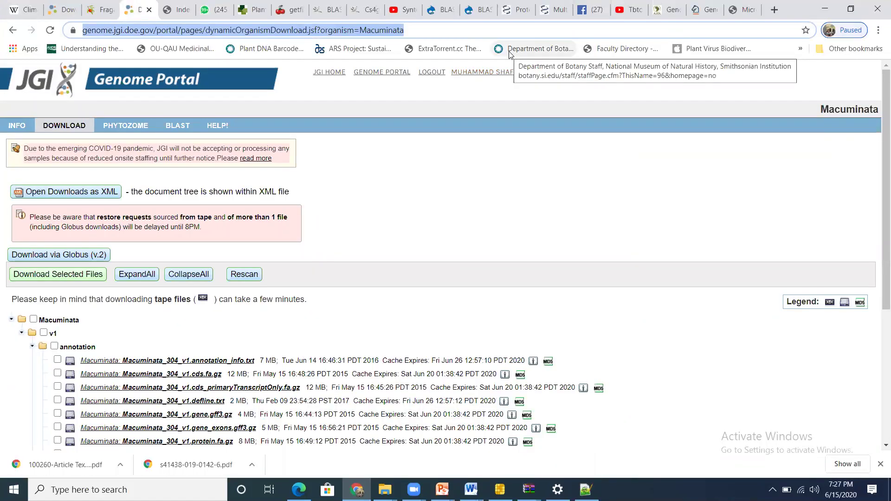
pyautogui.write('PH')
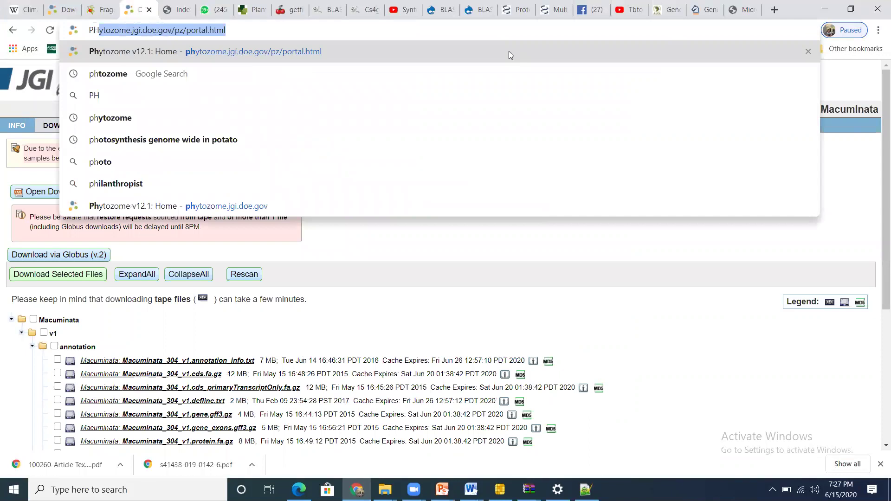
pyautogui.click(250, 50)
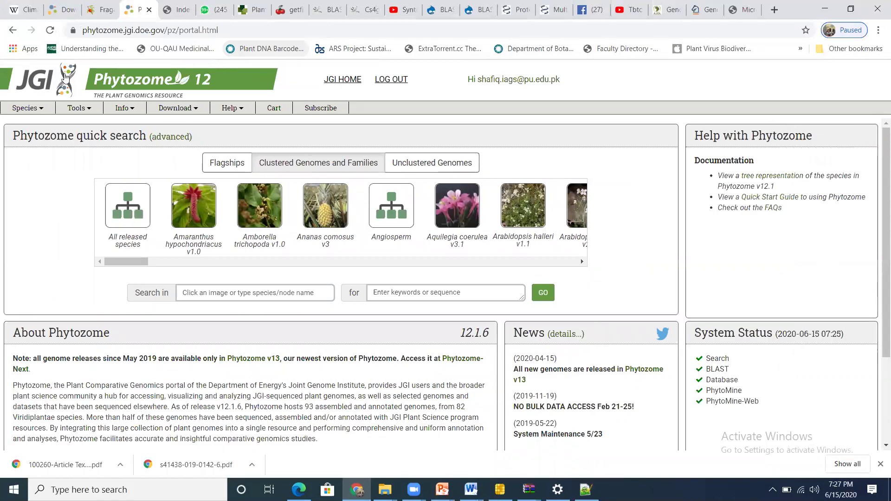
# Open the Phytozome BLAST search and choose Musa acuminata v1 as the target species.
pyautogui.click(78, 111)
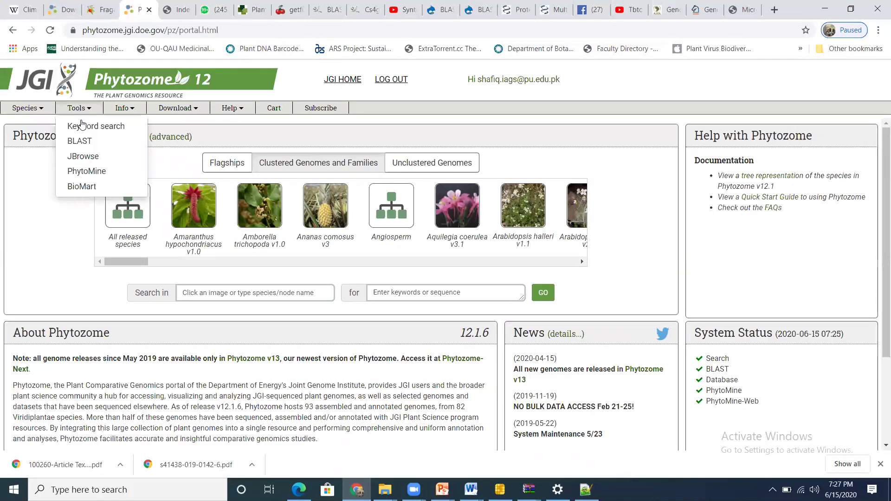
pyautogui.click(80, 142)
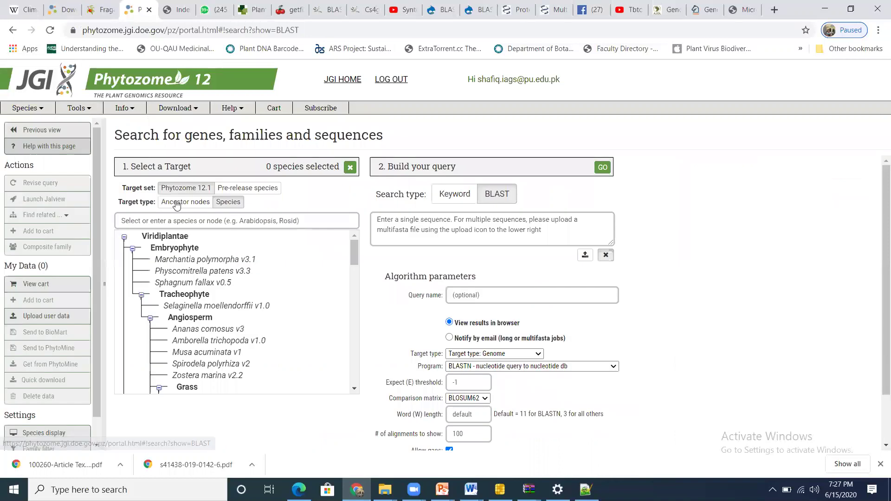
pyautogui.click(176, 214)
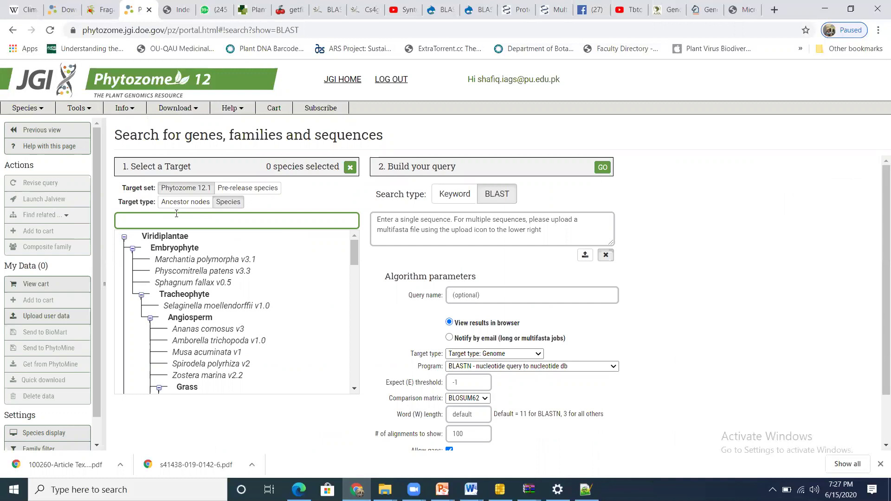
pyautogui.write('musa')
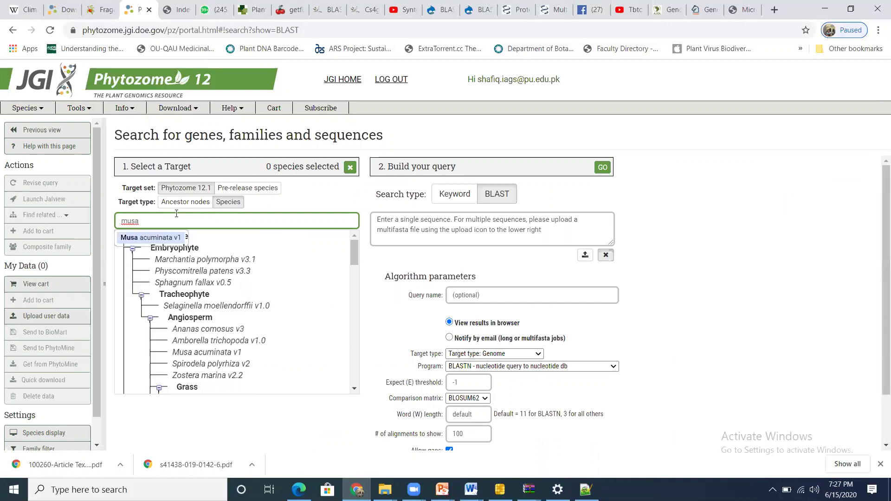
pyautogui.click(161, 238)
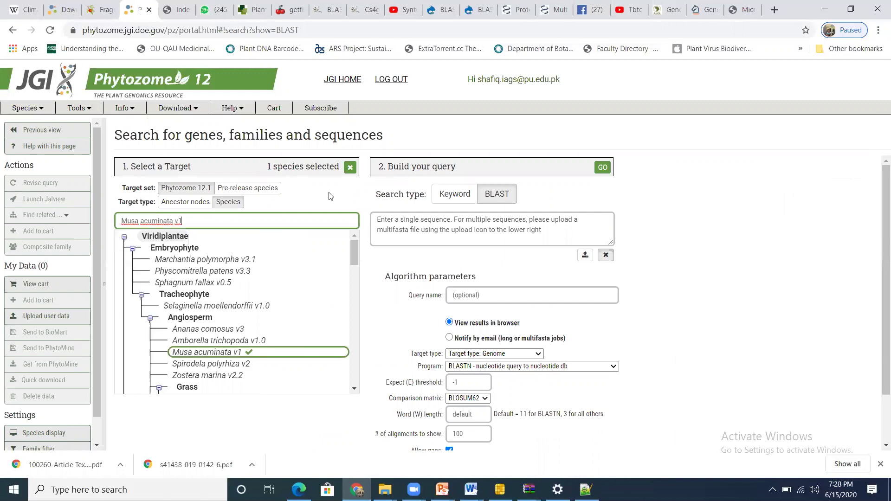
# Paste the copied protein sequence as the query, set the target type to Proteome, and run the BLASTP search.
pyautogui.click(418, 230)
pyautogui.hotkey('ctrl', 'v')
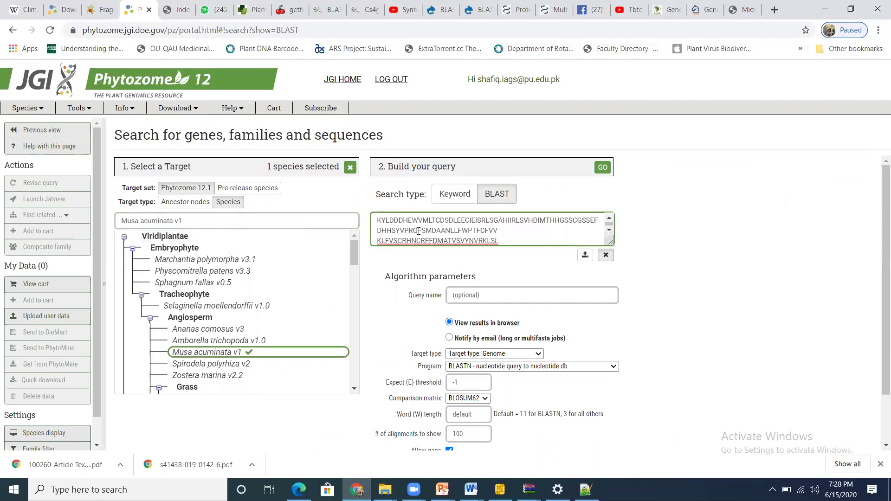
pyautogui.click(490, 354)
pyautogui.click(487, 382)
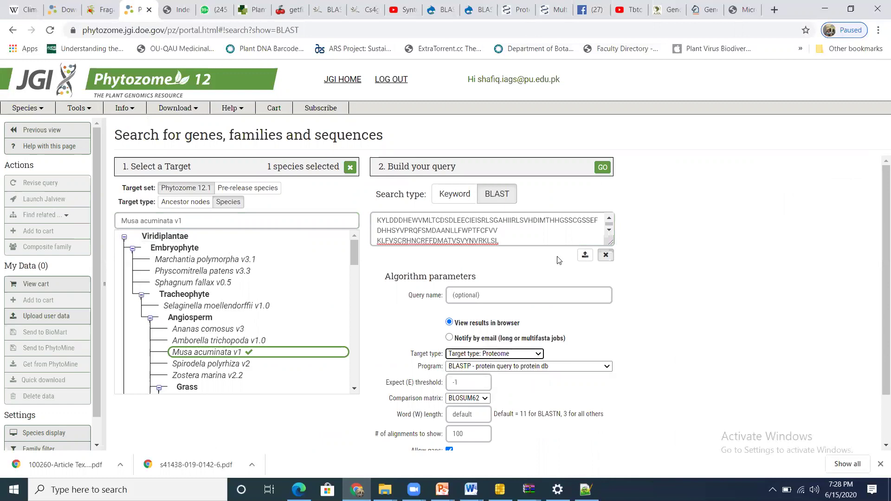
pyautogui.click(606, 169)
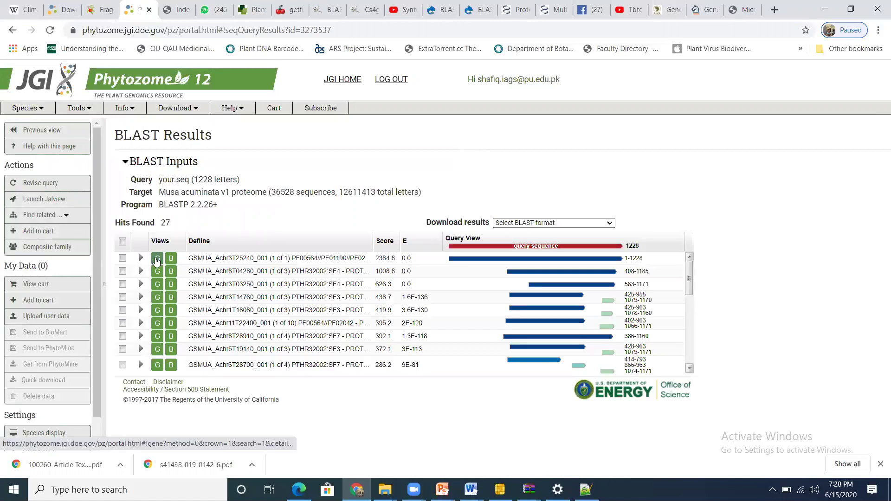
# Open the gene page of the first BLAST hit, GSMUA_Achr3T25240_001, in a new tab and expand its genomic sequence.
pyautogui.rightClick(158, 262)
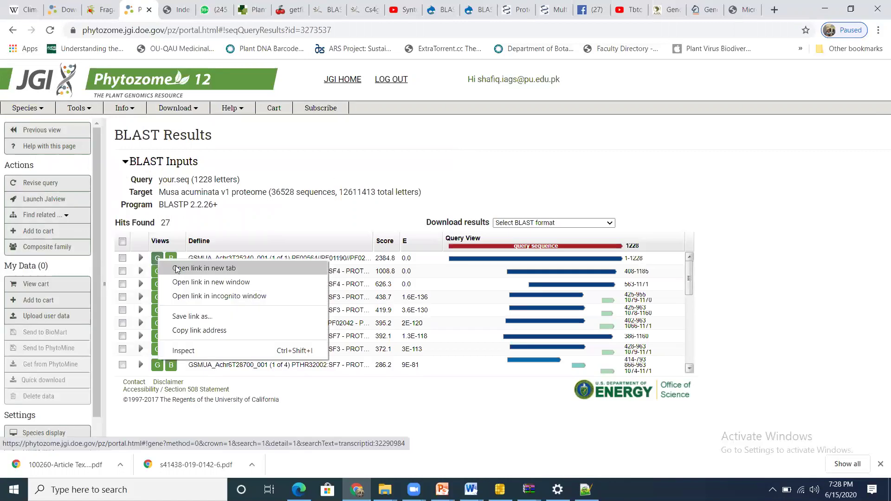
pyautogui.click(176, 268)
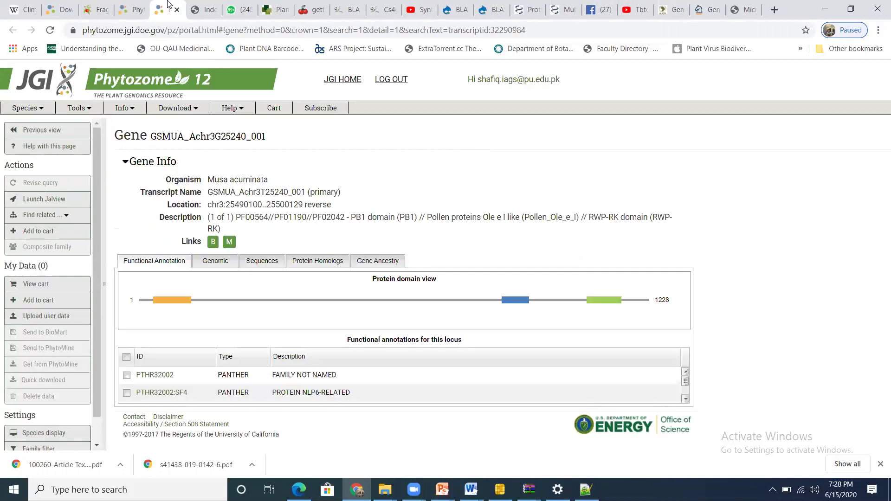
pyautogui.click(266, 263)
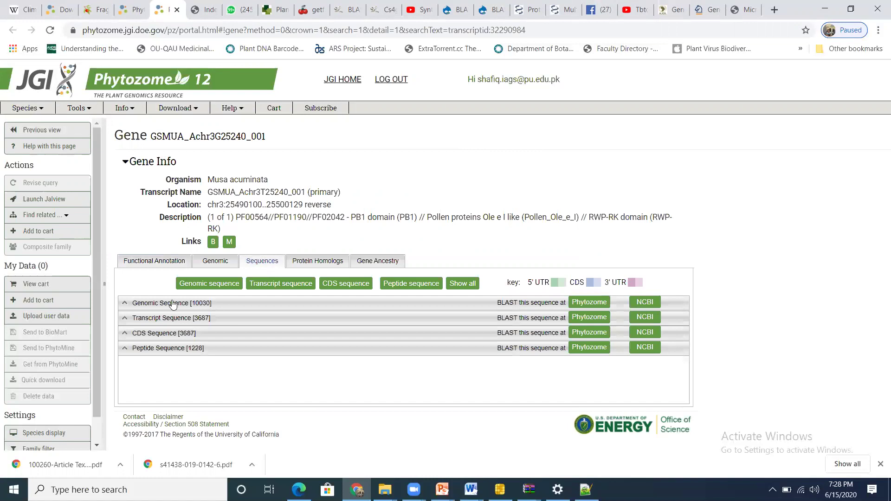
pyautogui.click(173, 304)
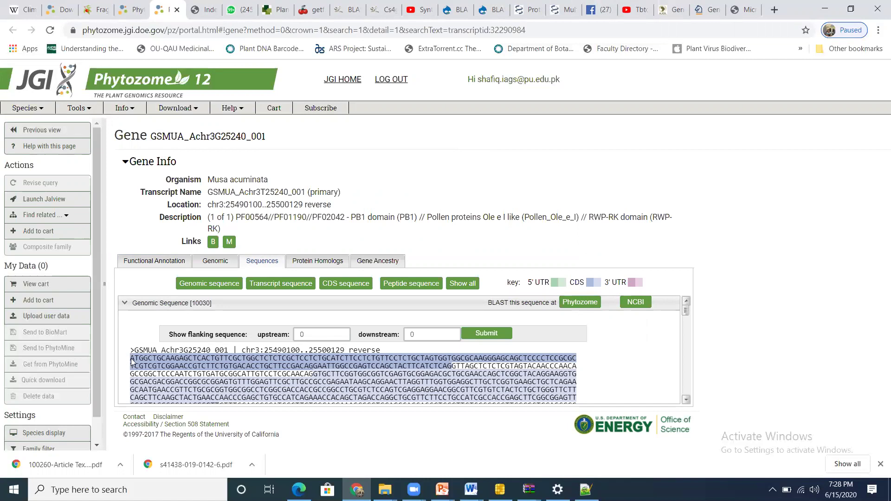
pyautogui.moveTo(132, 362); pyautogui.dragTo(340, 351)
pyautogui.moveTo(338, 318)
pyautogui.mouseDown()
pyautogui.moveTo(346, 408)
pyautogui.moveTo(351, 310)
pyautogui.mouseUp()
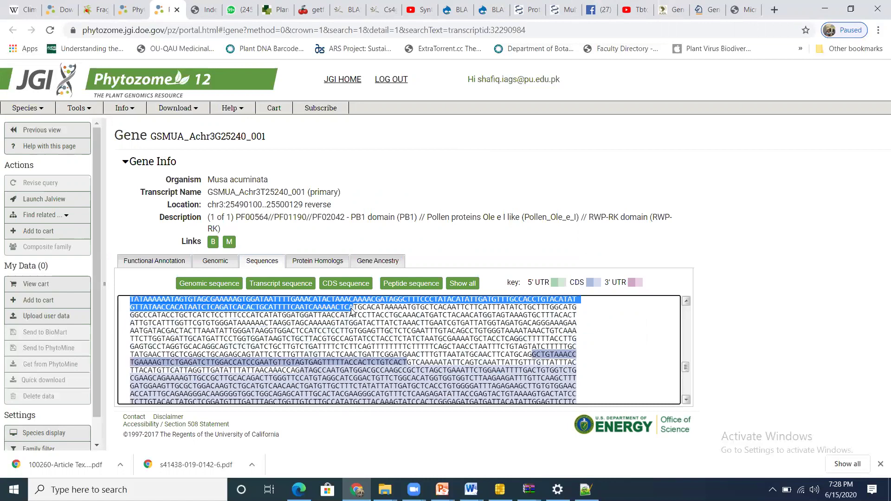
pyautogui.click(687, 302)
pyautogui.moveTo(686, 302); pyautogui.dragTo(686, 302)
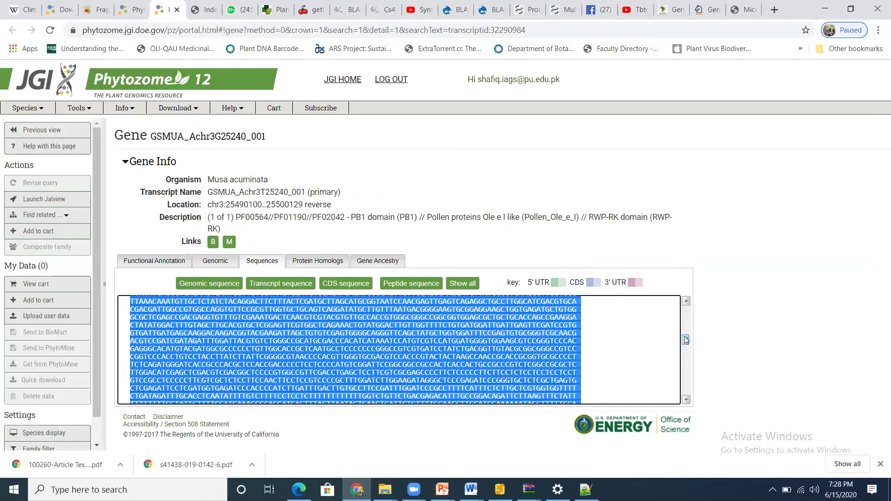
pyautogui.moveTo(686, 340); pyautogui.dragTo(686, 307)
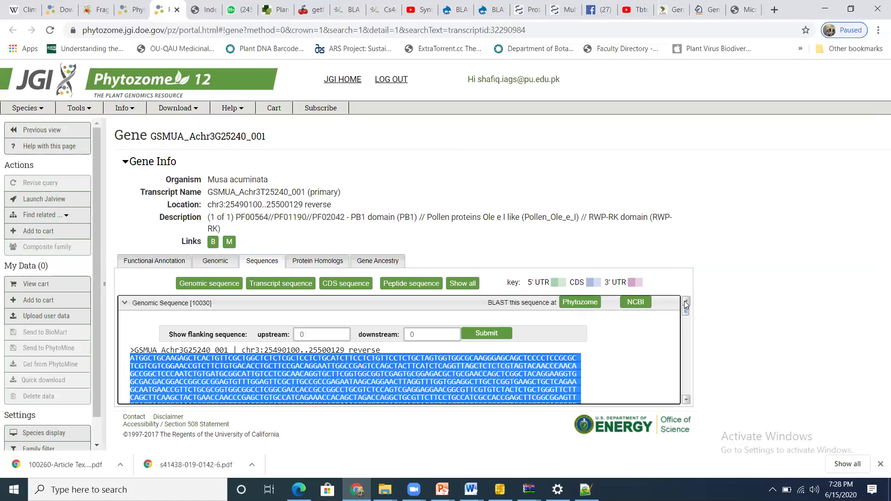
pyautogui.click(439, 377)
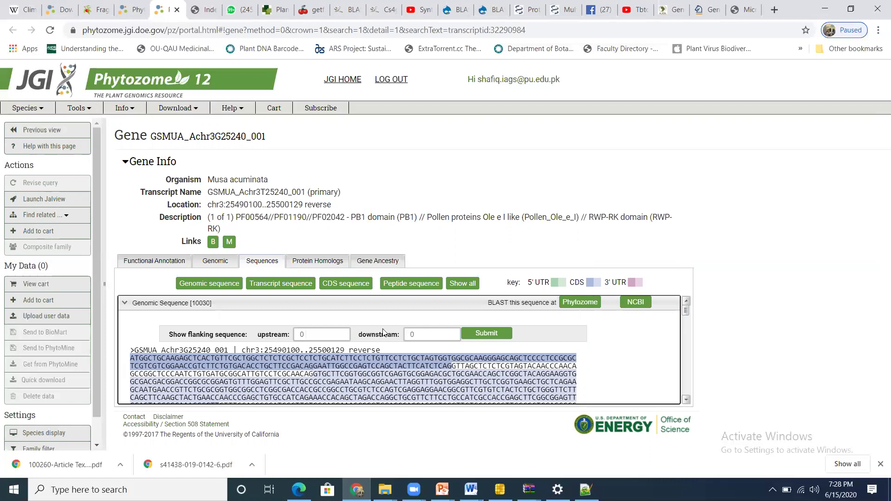
# Extend the displayed genomic sequence with 1000 bases of upstream flanking sequence.
pyautogui.click(319, 336)
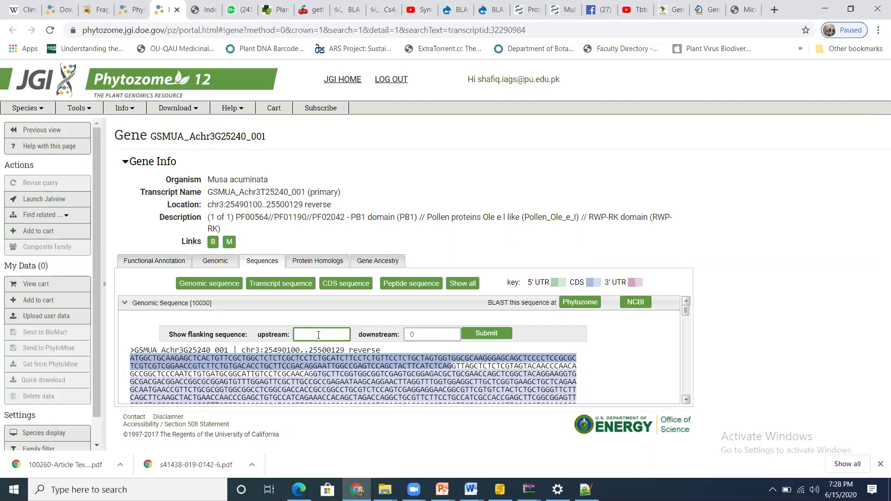
pyautogui.write('1000')
pyautogui.click(490, 334)
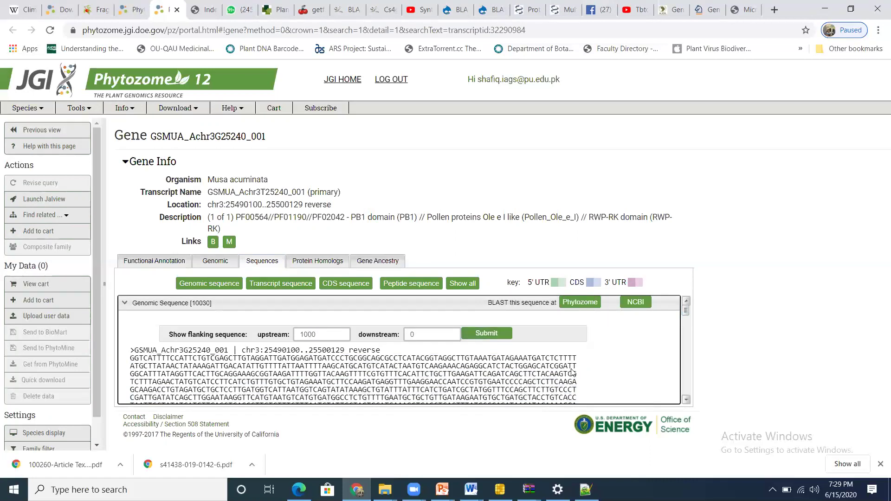
# Copy the header line and the upstream flanking sequence up to just before the first highlighted coding region.
pyautogui.moveTo(687, 399); pyautogui.dragTo(686, 400)
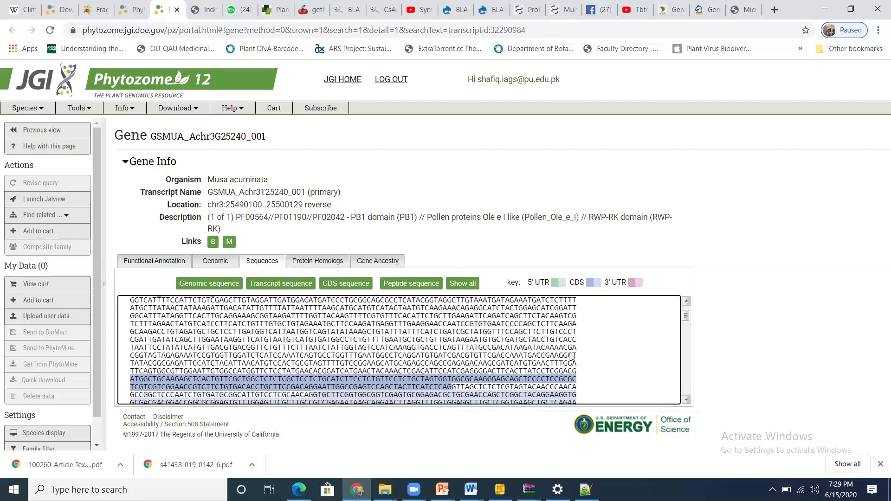
pyautogui.moveTo(579, 374); pyautogui.dragTo(130, 340)
pyautogui.hotkey('ctrl', 'c')
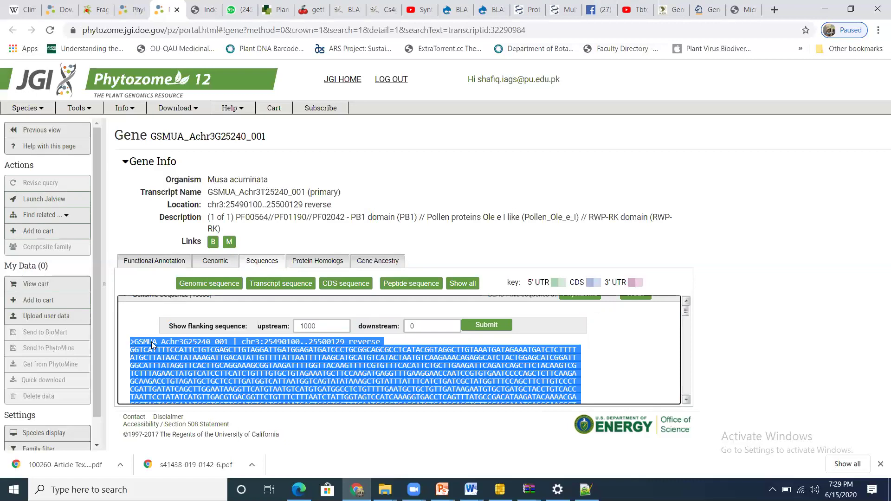
pyautogui.rightClick(153, 345)
pyautogui.click(174, 352)
# Switch to Notepad++ and paste the copied upstream sequence into a new document.
pyautogui.click(587, 490)
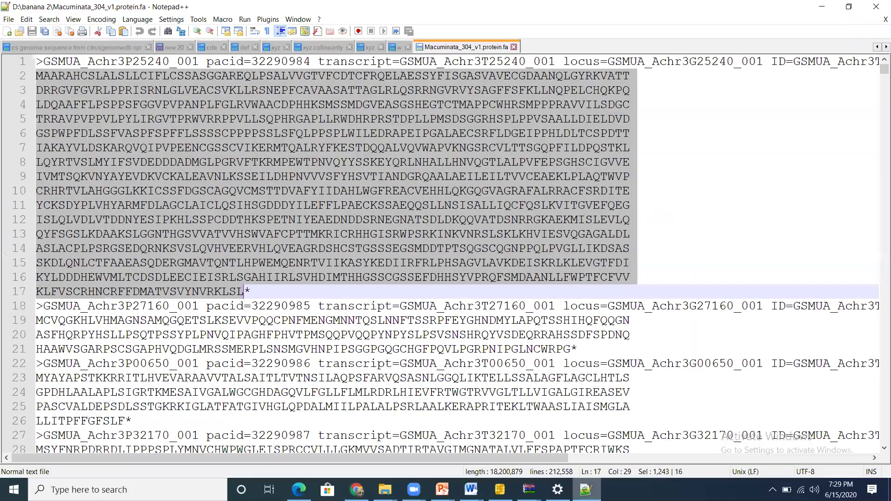
pyautogui.click(9, 19)
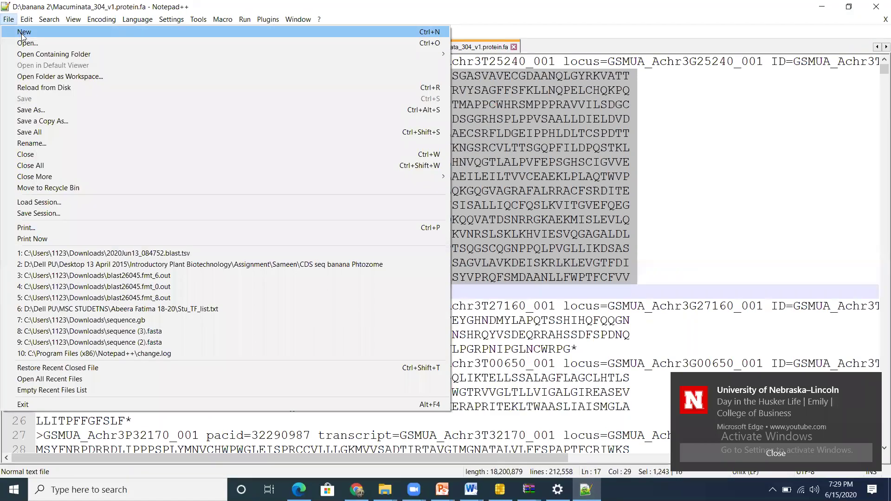
pyautogui.click(19, 30)
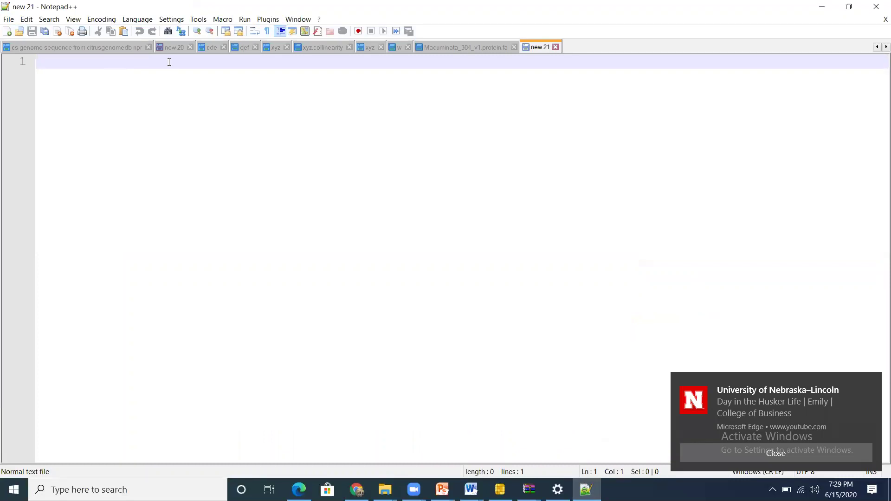
pyautogui.hotkey('ctrl', 'v')
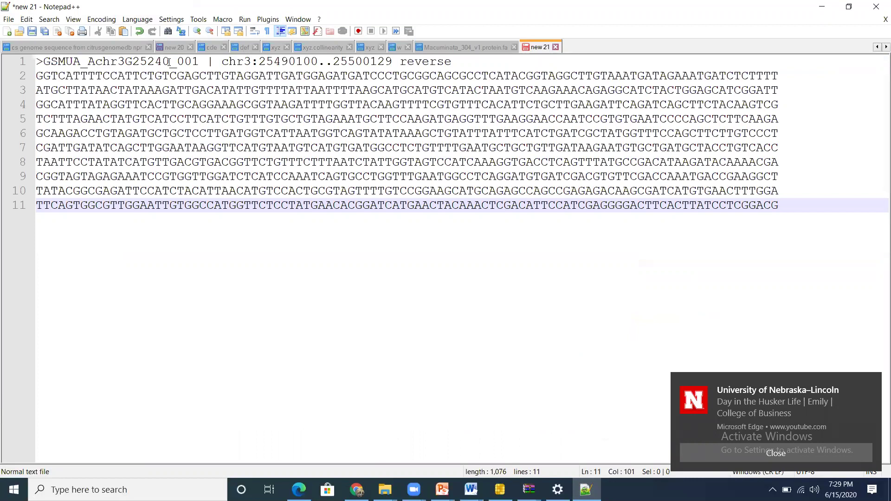
# Copy the upstream sequence without its header line from the new document, and return to the browser.
pyautogui.click(37, 76)
pyautogui.moveTo(38, 75); pyautogui.dragTo(771, 162)
pyautogui.moveTo(772, 195); pyautogui.dragTo(780, 207)
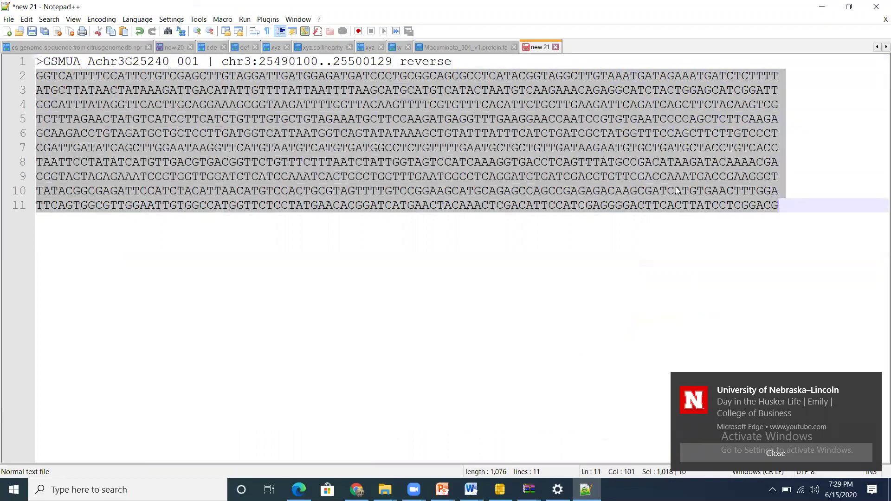
pyautogui.rightClick(640, 165)
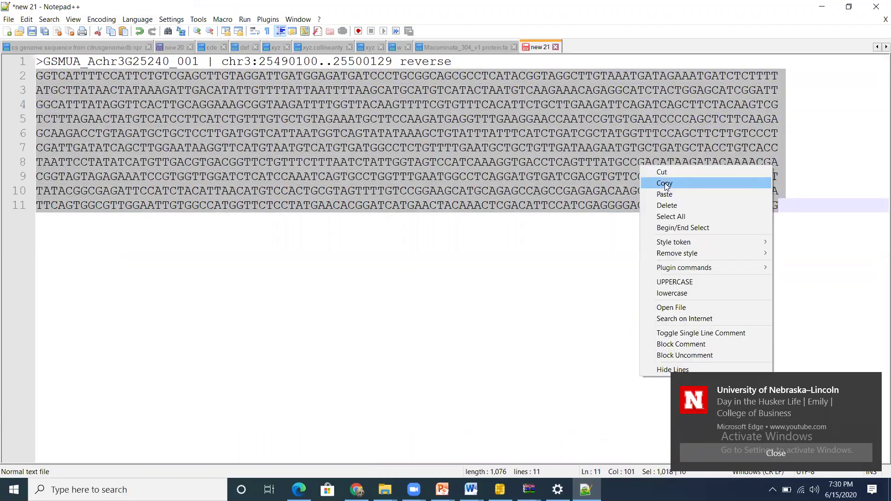
pyautogui.click(665, 183)
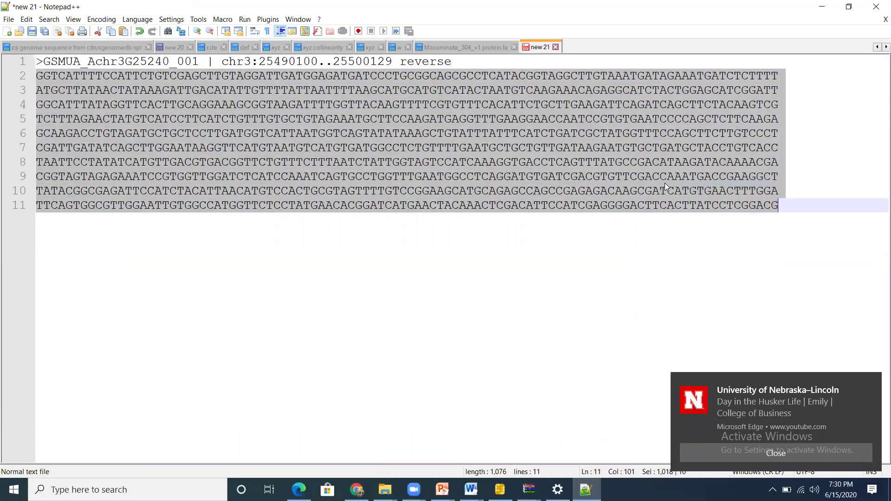
pyautogui.click(821, 7)
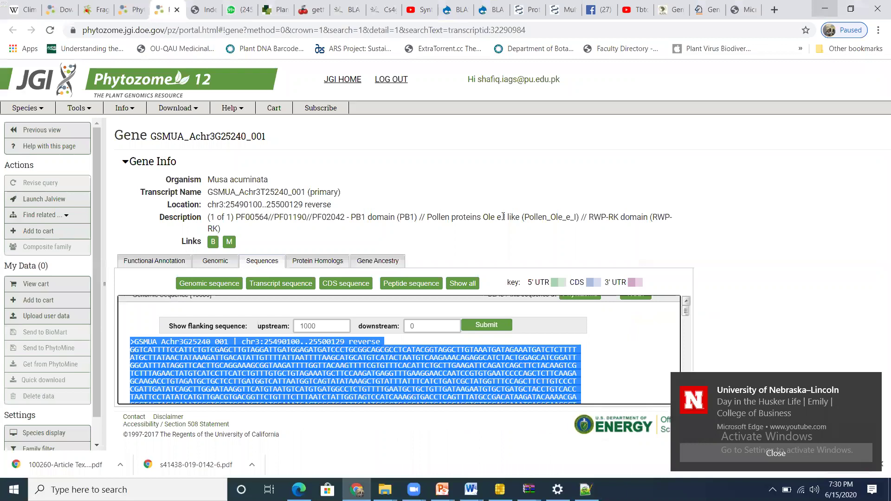
# Paste the raw upstream sequence into PlantCARE's Search for CARE form and submit the search.
pyautogui.click(757, 7)
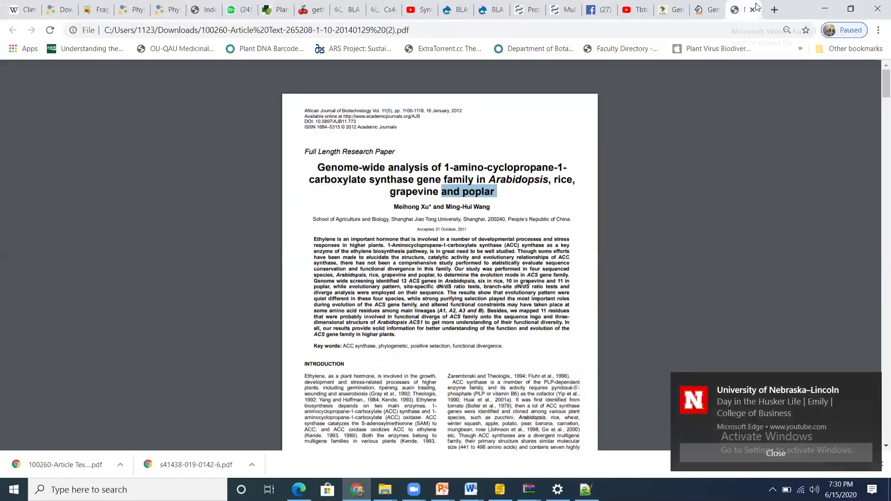
pyautogui.click(263, 5)
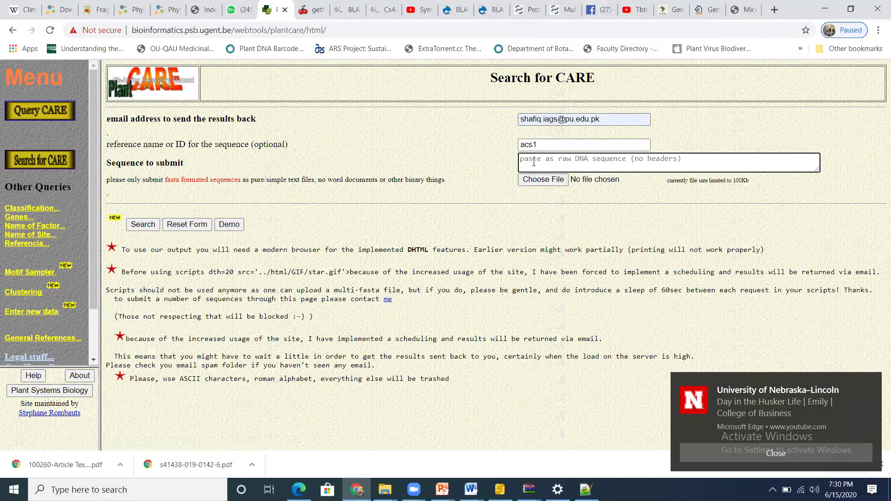
pyautogui.hotkey('ctrl', 'v')
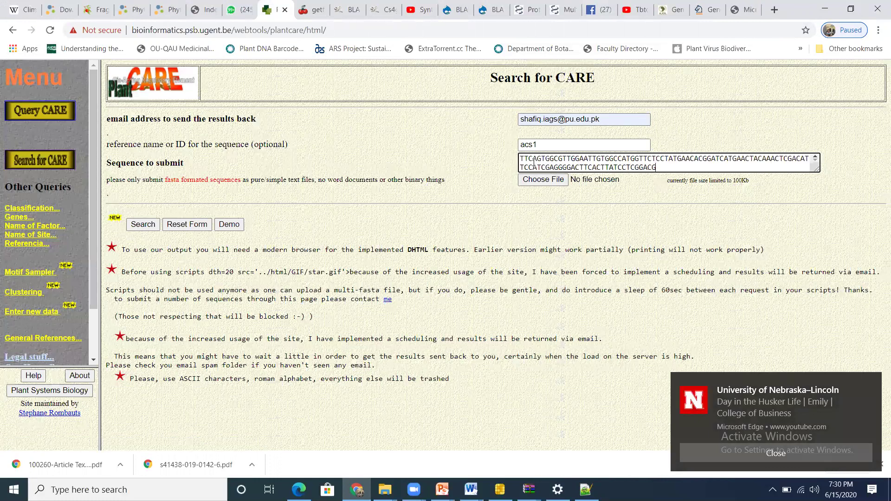
pyautogui.click(144, 227)
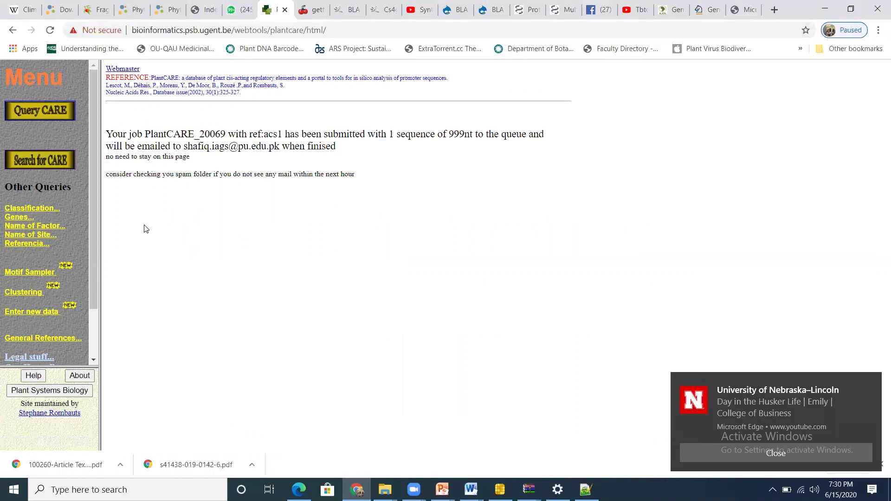
pyautogui.moveTo(146, 228); pyautogui.dragTo(170, 125)
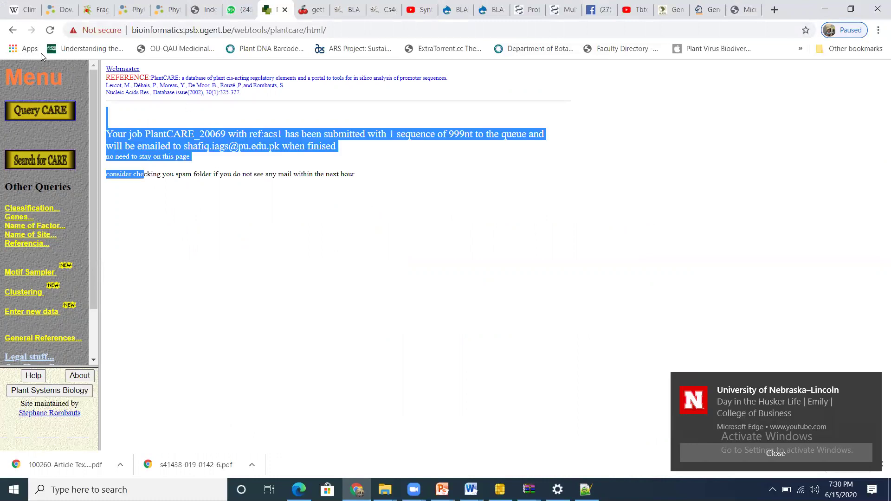
# Open Gmail in a new tab and sign in with the university account.
pyautogui.click(744, 9)
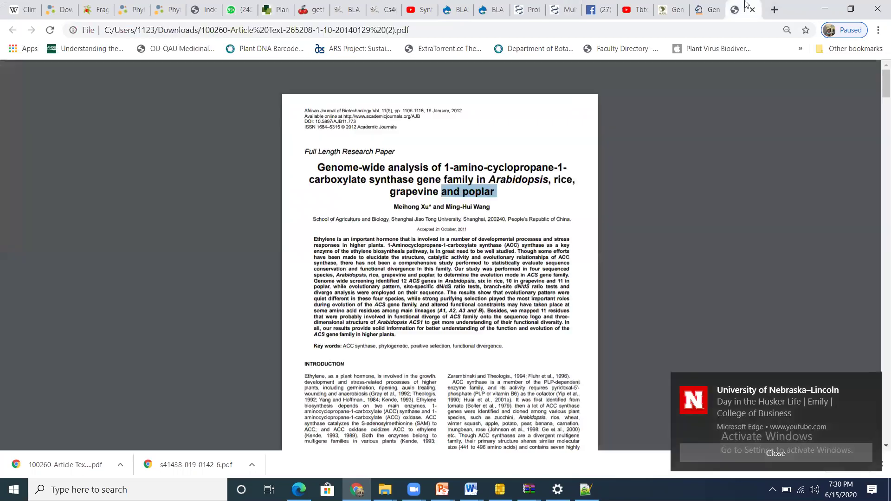
pyautogui.click(775, 12)
pyautogui.write('gm')
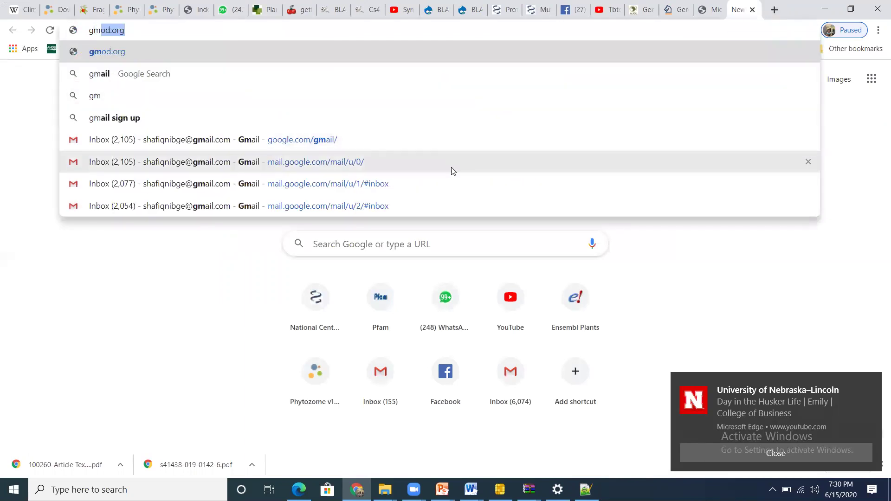
pyautogui.click(442, 204)
pyautogui.click(442, 206)
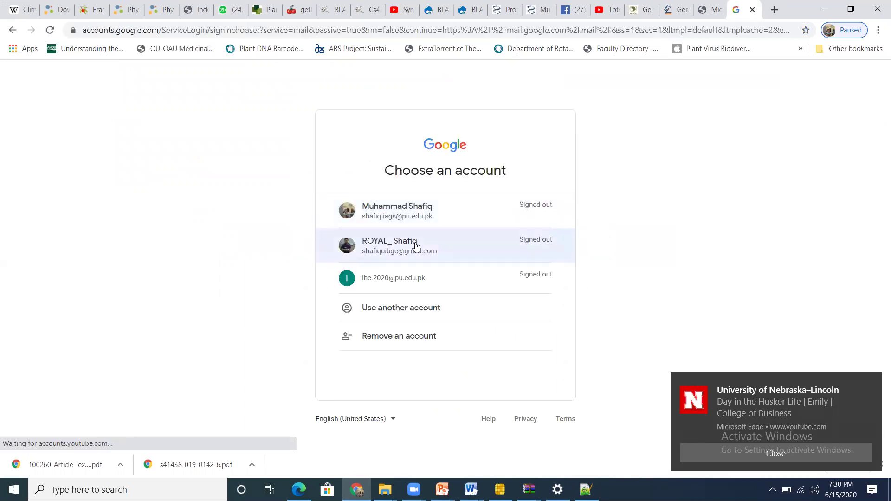
pyautogui.click(424, 220)
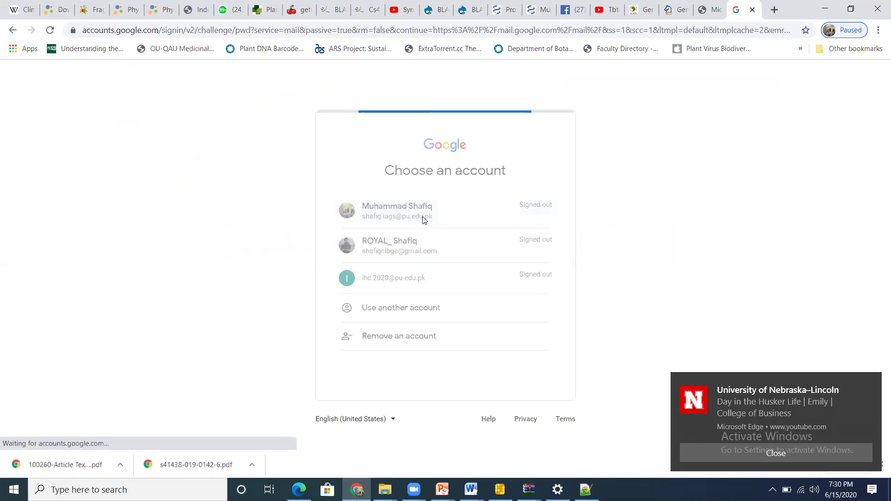
pyautogui.click(528, 290)
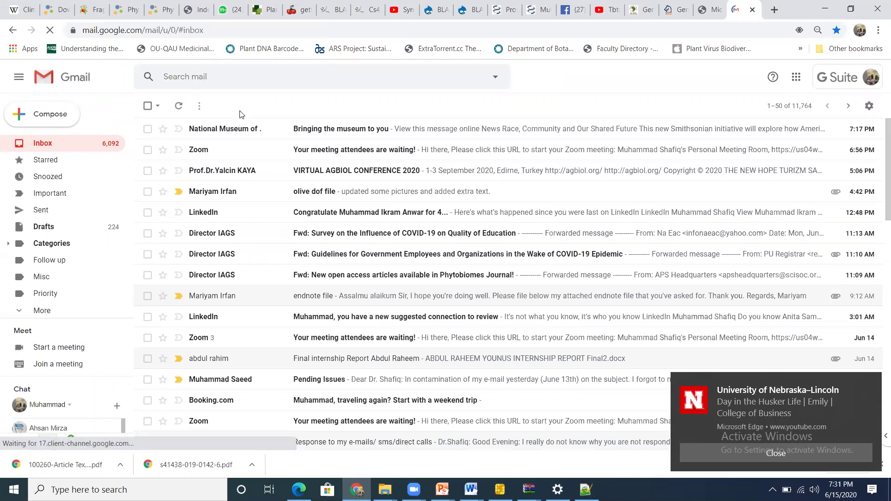
# Search the mailbox for "plantcare results" and open the "PlantCARE results for dof" message.
pyautogui.click(258, 75)
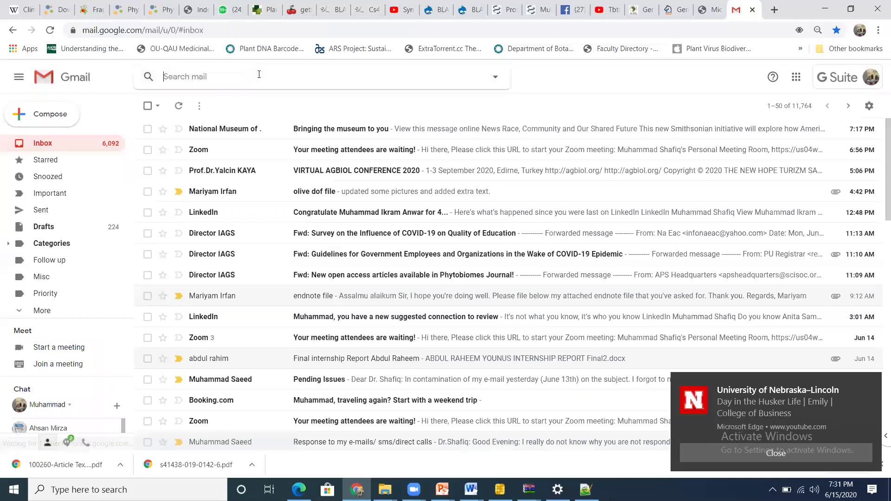
pyautogui.write('plant')
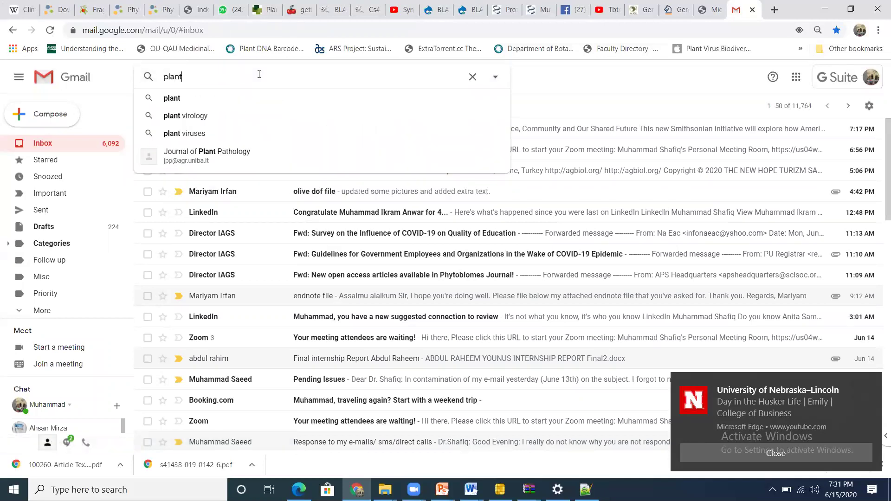
pyautogui.write('care')
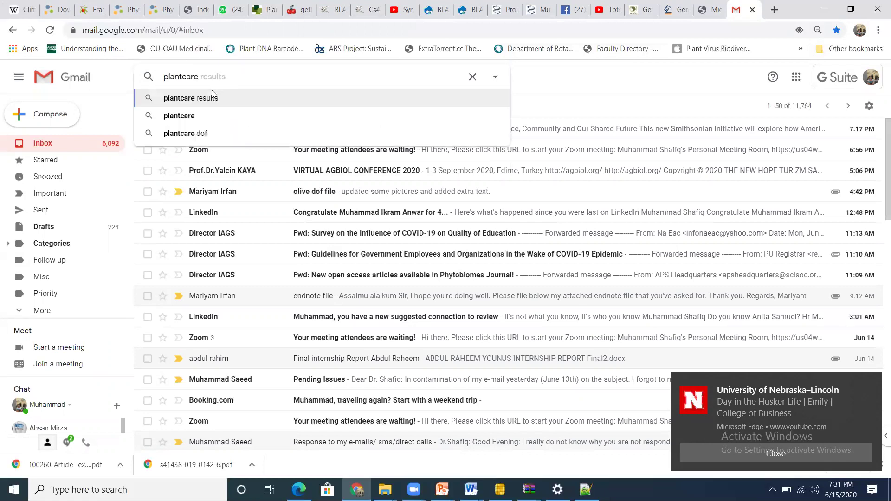
pyautogui.click(224, 106)
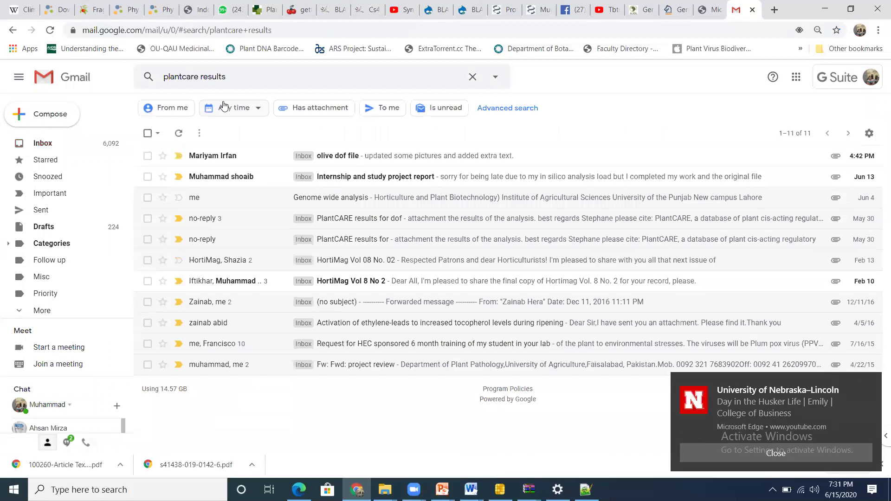
pyautogui.click(268, 216)
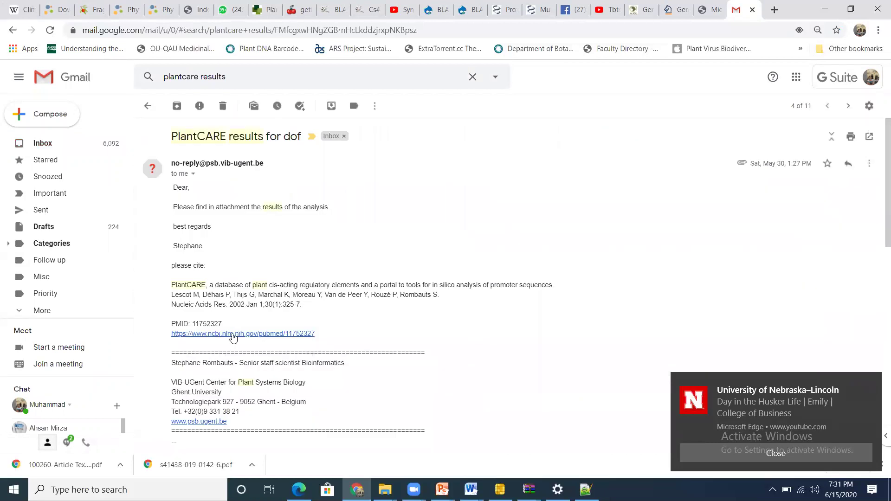
# Download the PlantCARE_10656_dof_plantCARE.tar.gz attachment from the first message and view the tab file inside the archive.
pyautogui.scroll(-5, 233, 335)
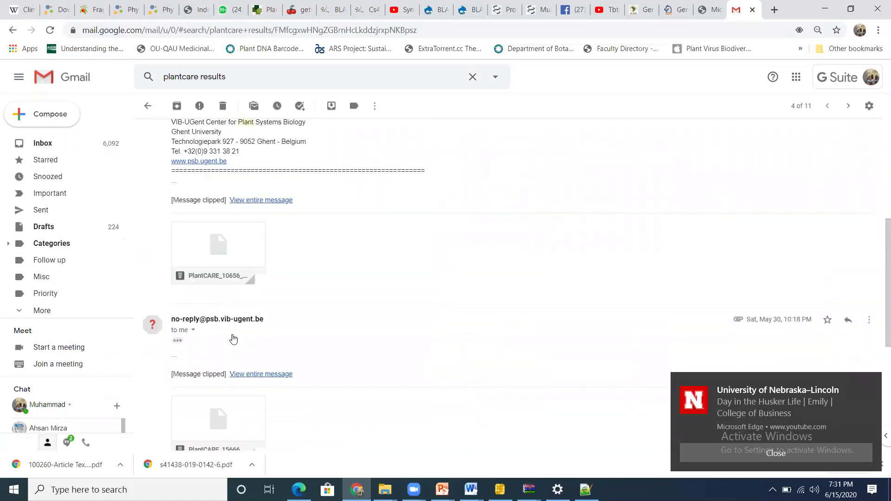
pyautogui.click(197, 272)
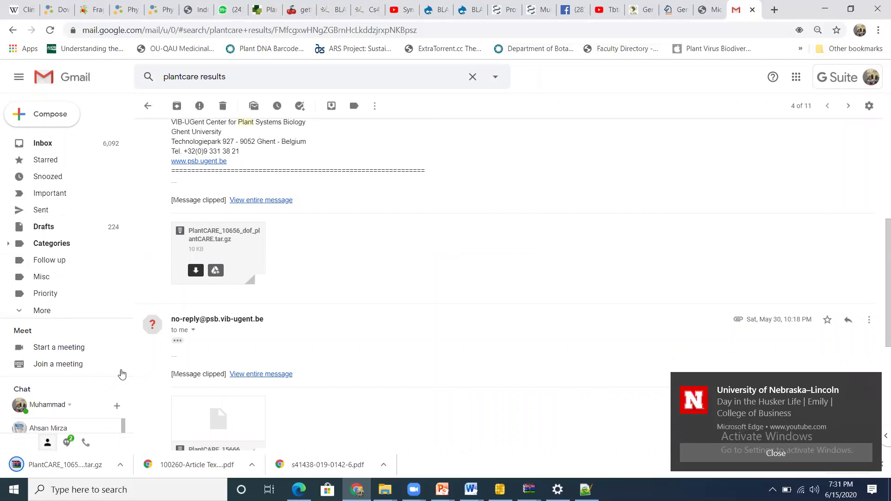
pyautogui.click(47, 473)
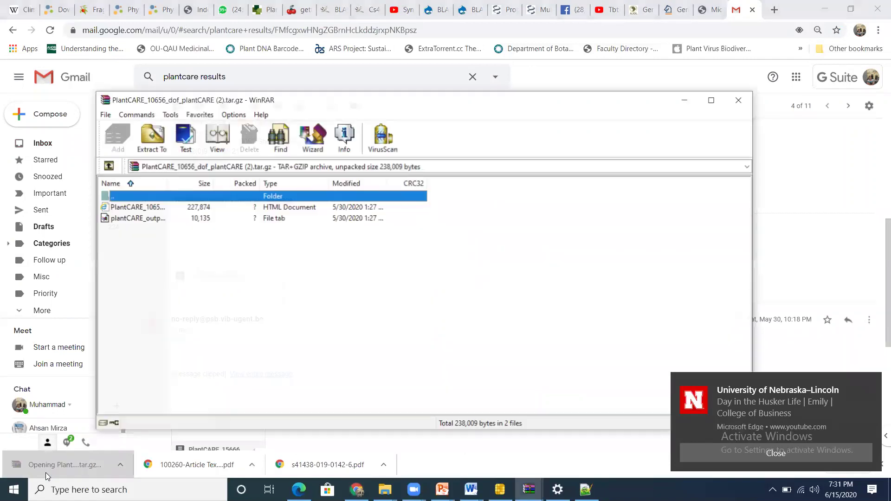
pyautogui.doubleClick(140, 220)
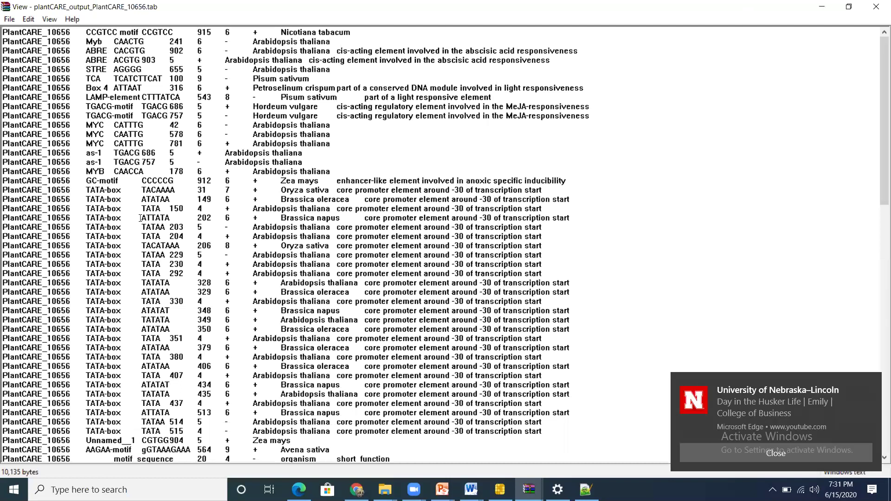
pyautogui.click(822, 6)
# Open the HTML report from the archive and examine the Motifs Found list below the sequence.
pyautogui.doubleClick(132, 207)
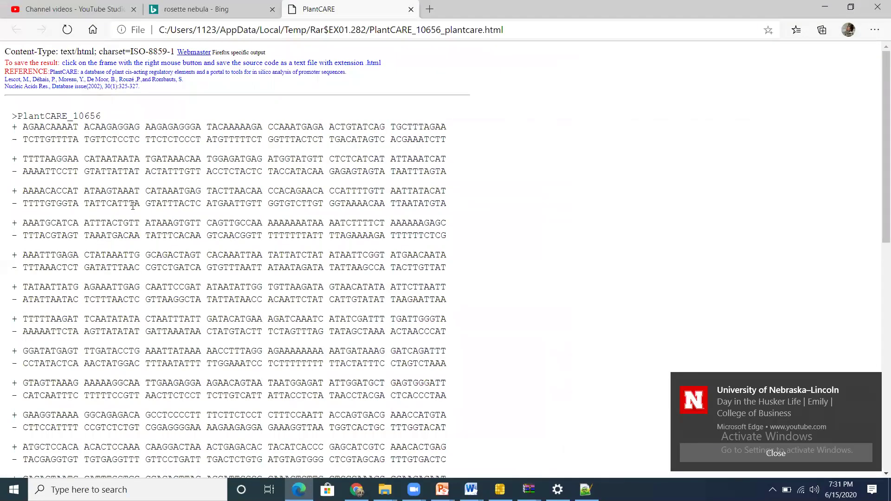
pyautogui.scroll(-12, 133, 206)
pyautogui.scroll(3, 133, 211)
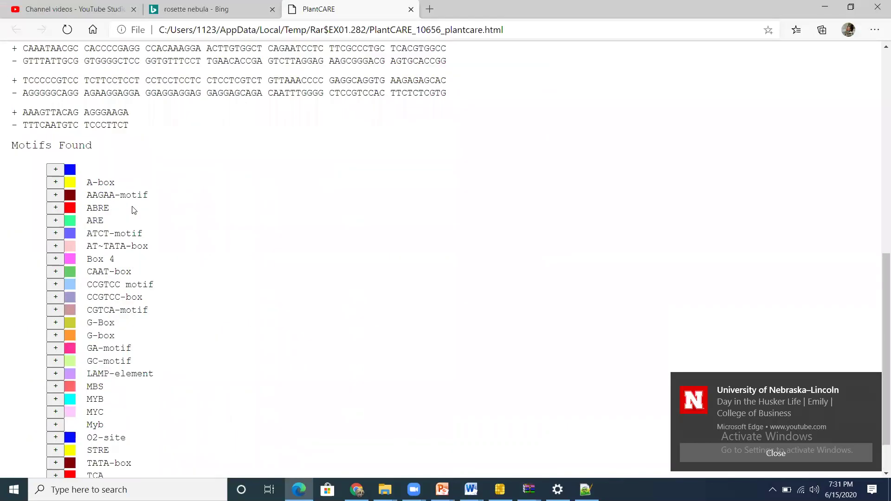
pyautogui.scroll(-1, 133, 210)
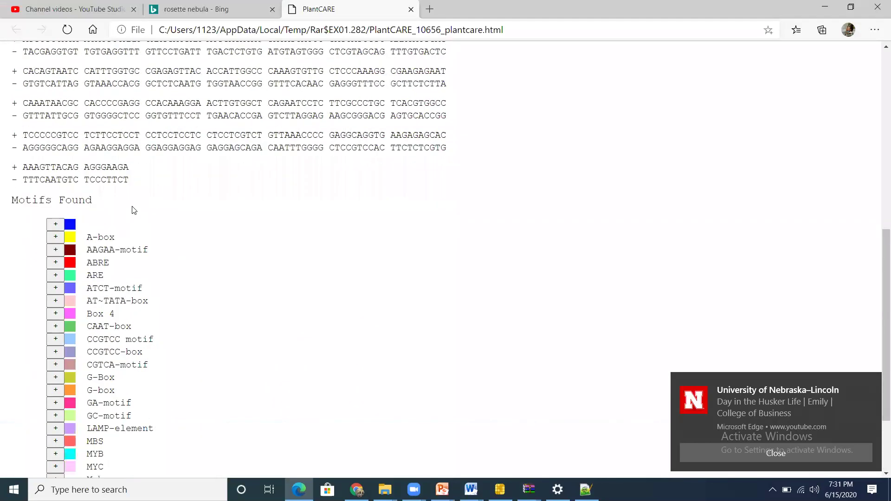
pyautogui.scroll(-2, 134, 211)
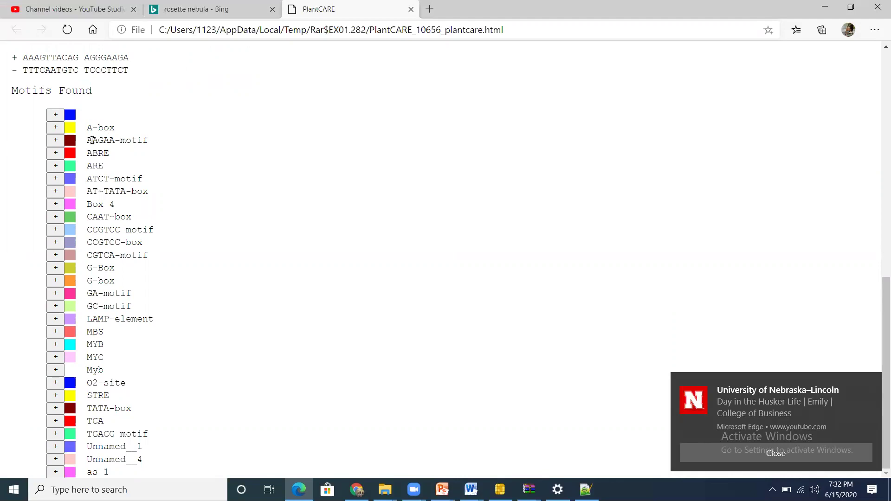
pyautogui.moveTo(87, 141); pyautogui.dragTo(115, 141)
pyautogui.moveTo(88, 371); pyautogui.dragTo(108, 376)
pyautogui.moveTo(89, 410); pyautogui.dragTo(155, 437)
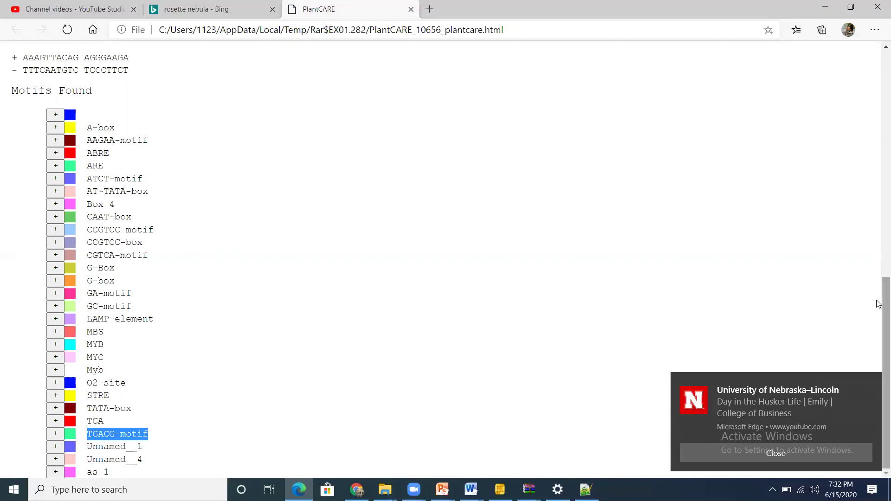
# Show the details of the ABRE and A-box motifs and highlight their sites in the sequence.
pyautogui.moveTo(879, 344); pyautogui.dragTo(879, 211)
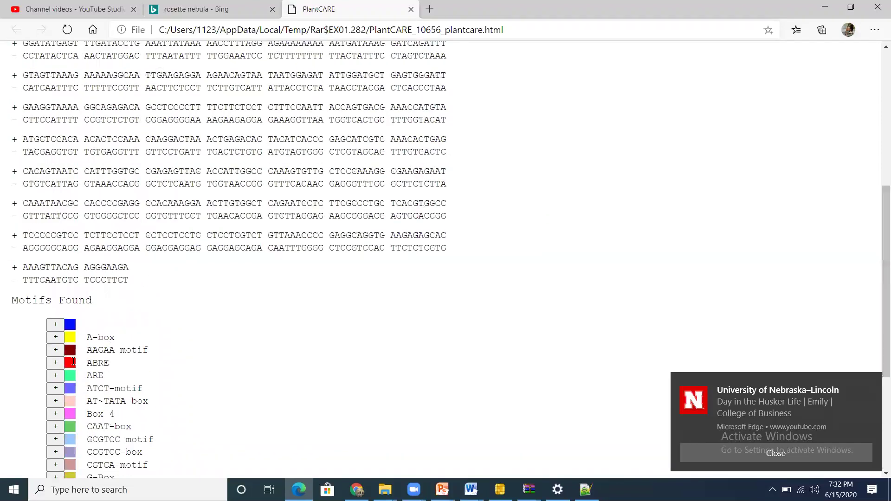
pyautogui.click(56, 364)
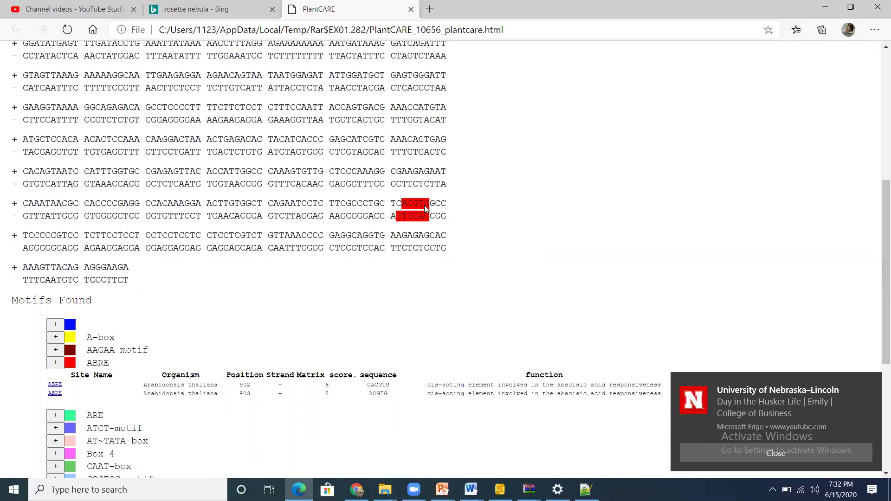
pyautogui.click(56, 341)
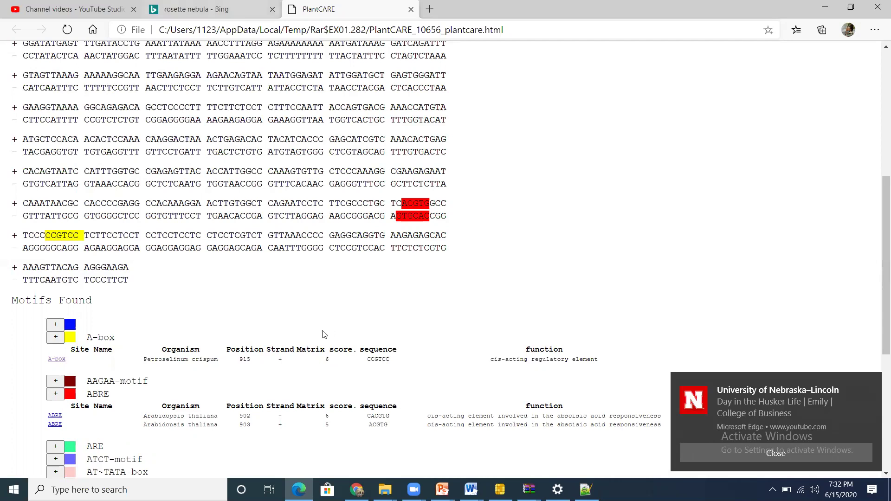
# Return to Gmail, reopen the downloaded archive in WinRAR and read through its tab file of motif positions and functions.
pyautogui.click(357, 491)
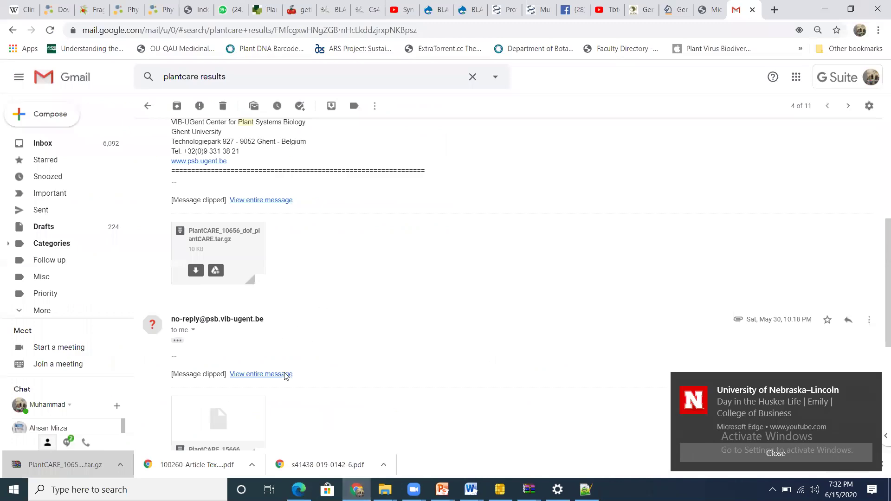
pyautogui.click(67, 464)
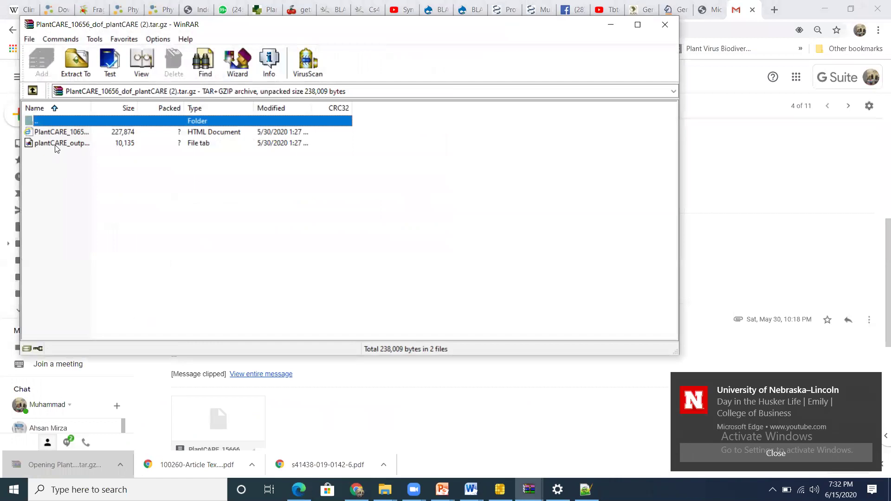
pyautogui.doubleClick(54, 146)
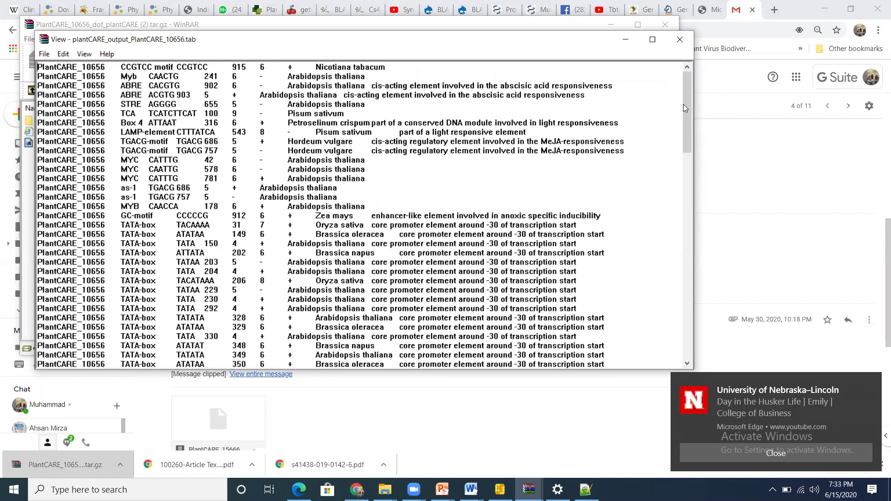
pyautogui.moveTo(688, 104); pyautogui.dragTo(695, 257)
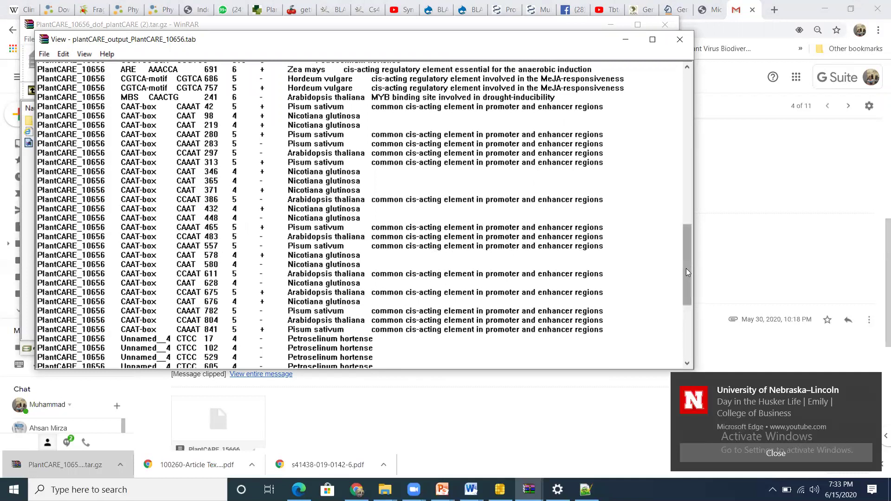
pyautogui.moveTo(686, 269); pyautogui.dragTo(687, 303)
pyautogui.scroll(-7, 687, 302)
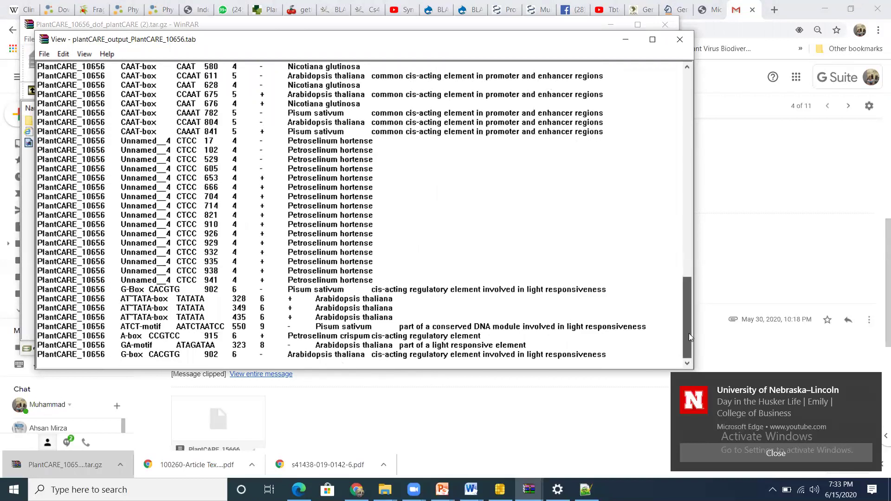
pyautogui.scroll(7, 689, 333)
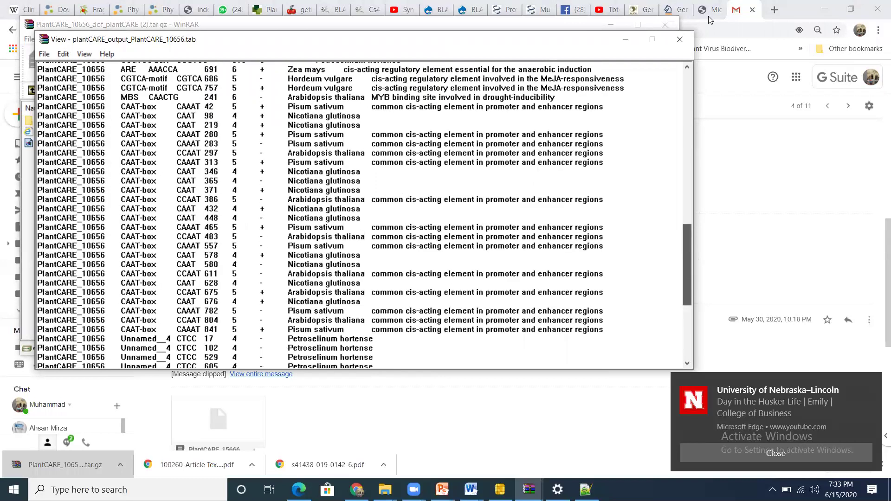
# Reopen the HTML report from the archive and show the details of the AAGAA-motif and ABRE entries.
pyautogui.click(626, 40)
pyautogui.click(89, 134)
pyautogui.doubleClick(89, 134)
pyautogui.scroll(-10, 161, 277)
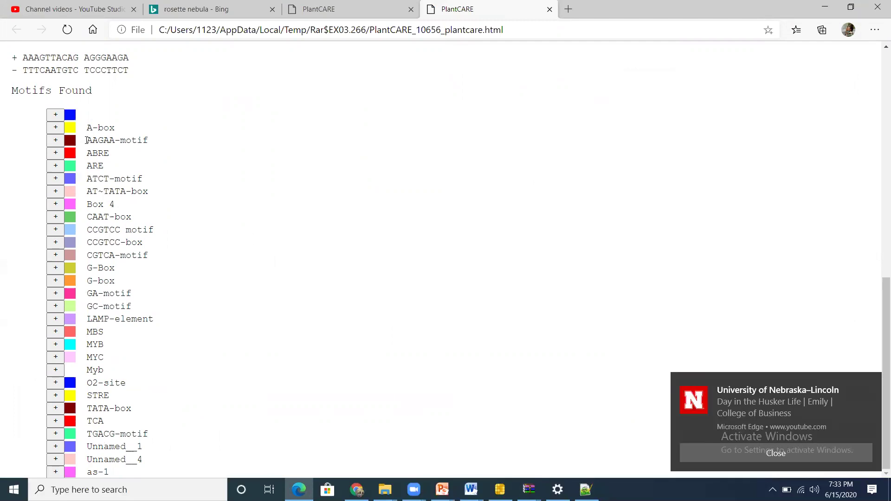
pyautogui.moveTo(88, 140); pyautogui.dragTo(98, 140)
pyautogui.click(56, 141)
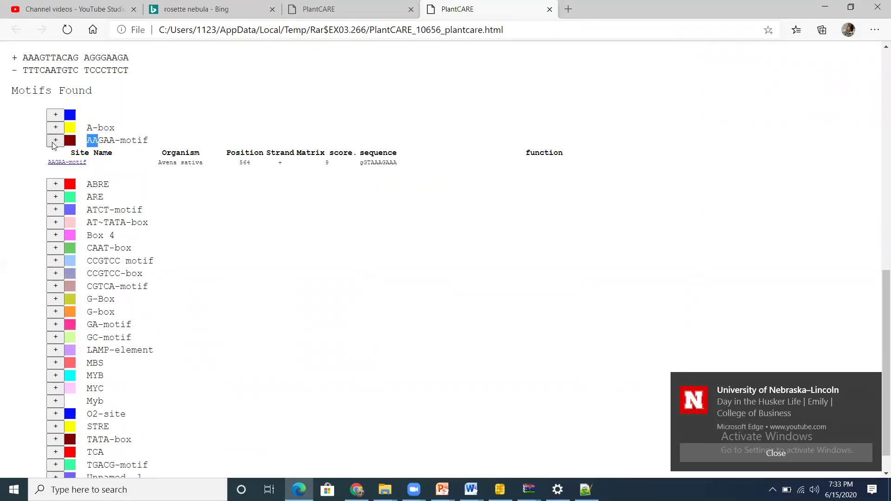
pyautogui.click(55, 184)
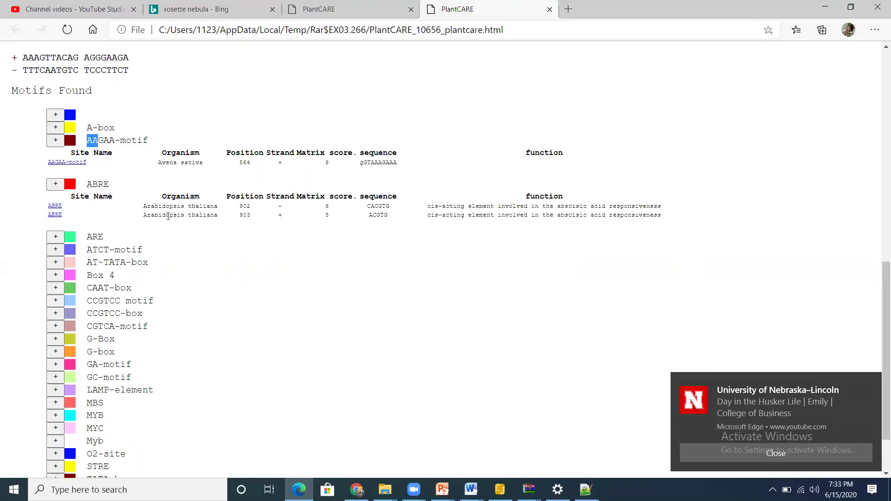
pyautogui.moveTo(86, 184); pyautogui.dragTo(108, 188)
pyautogui.press('super')
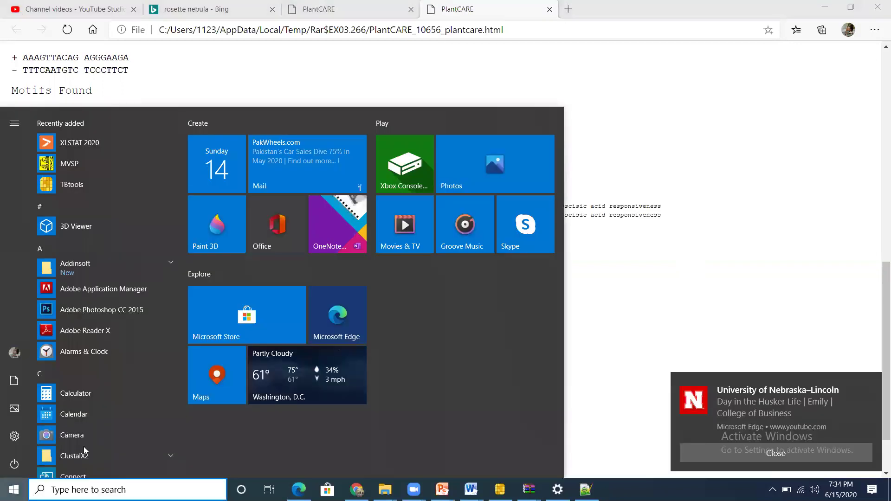
pyautogui.write('xyz')
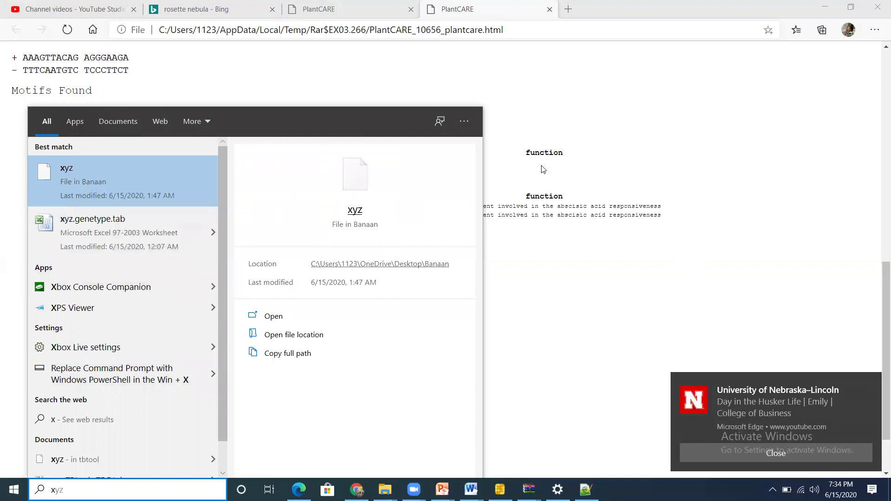
pyautogui.click(560, 135)
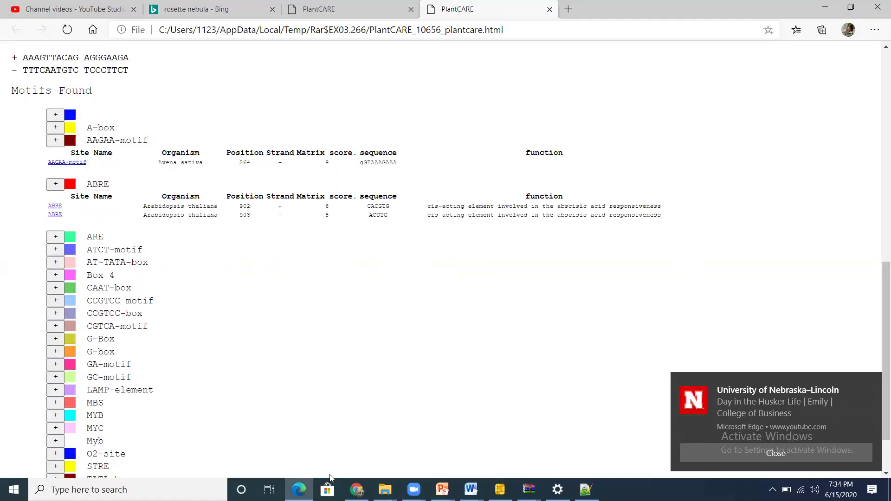
# Minimize the HTML report window to return to the open archive in WinRAR.
pyautogui.click(299, 489)
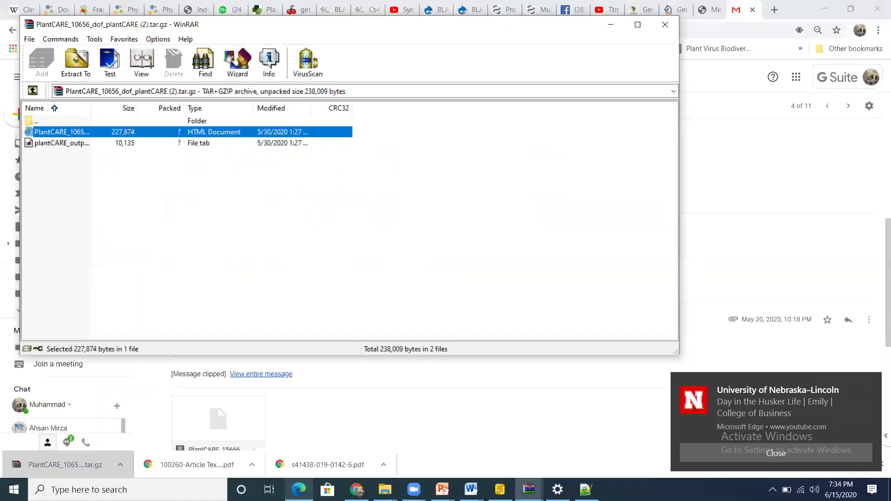
# Switch to the Downloads window in File Explorer and browse to the Dell PU folder on New Volume (D:).
pyautogui.click(385, 489)
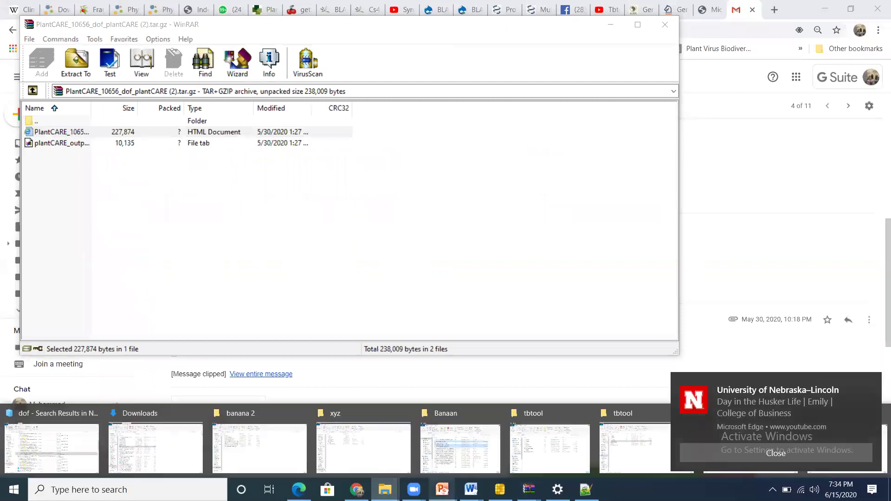
pyautogui.moveTo(255, 436)
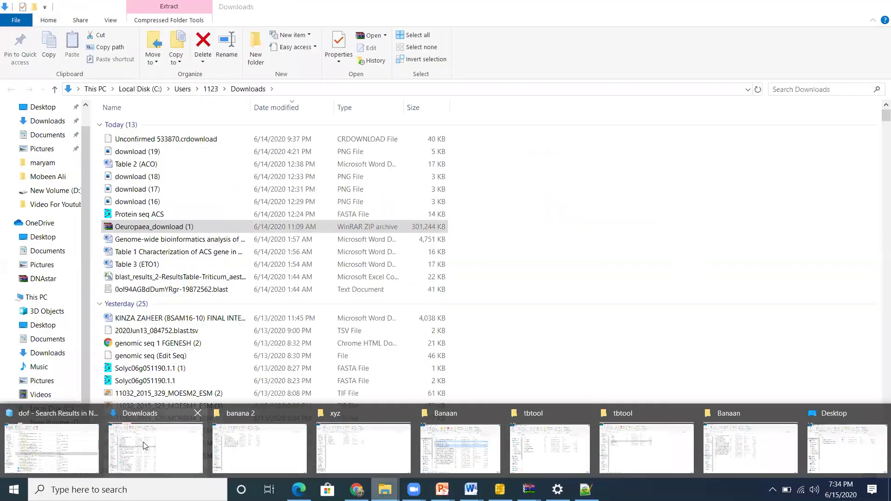
pyautogui.click(144, 446)
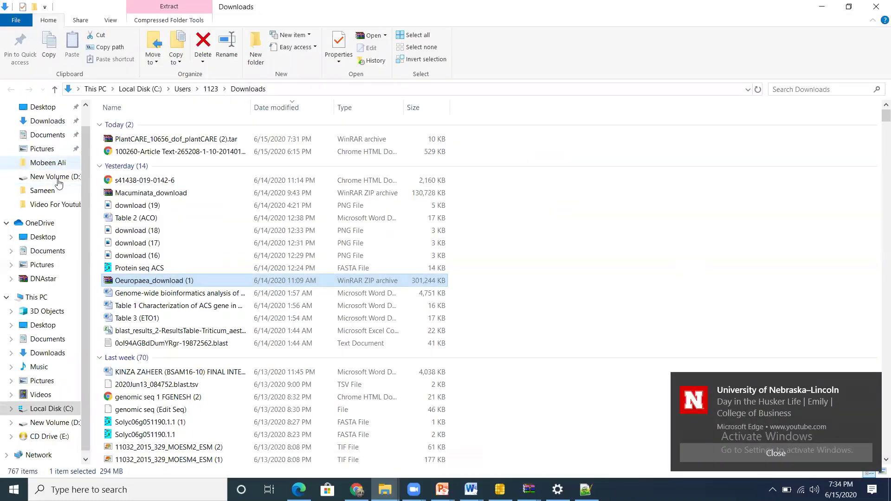
pyautogui.click(48, 162)
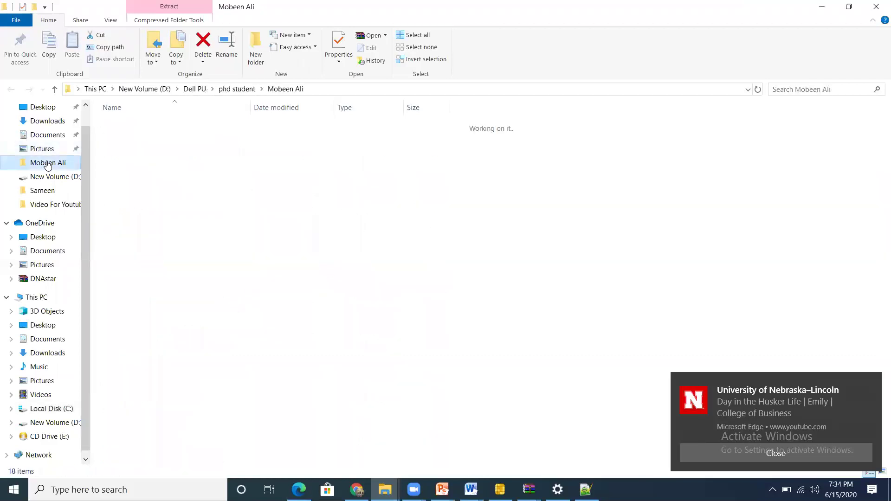
pyautogui.click(194, 89)
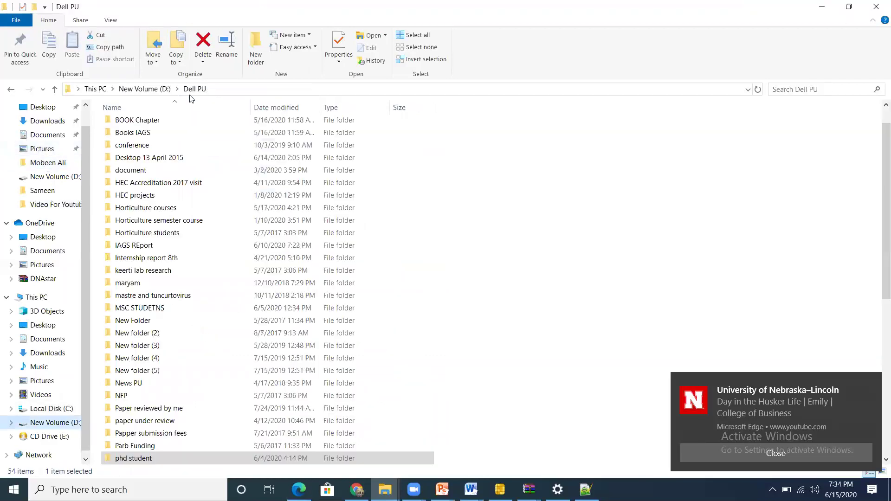
# Look in the Internship report 8th folder's 2020 subfolder, check the student's folder there, and return to 2020.
pyautogui.click(155, 157)
pyautogui.press('i')
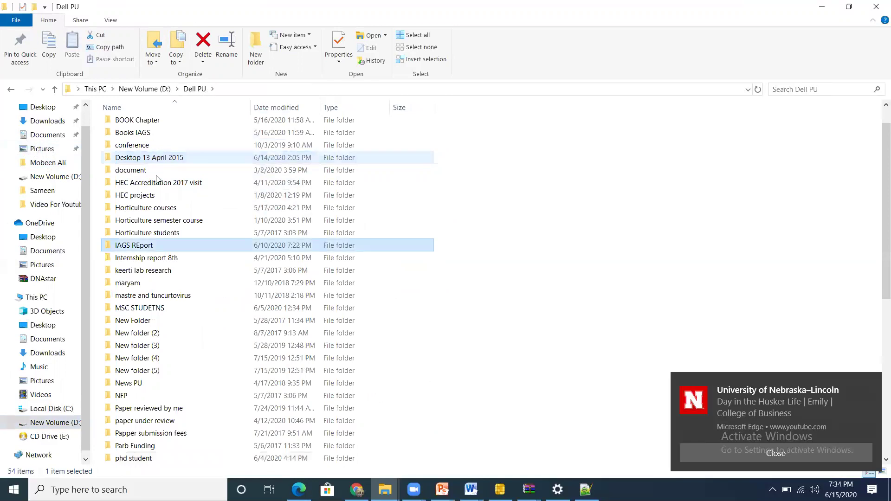
pyautogui.click(164, 261)
pyautogui.click(157, 259)
pyautogui.doubleClick(156, 259)
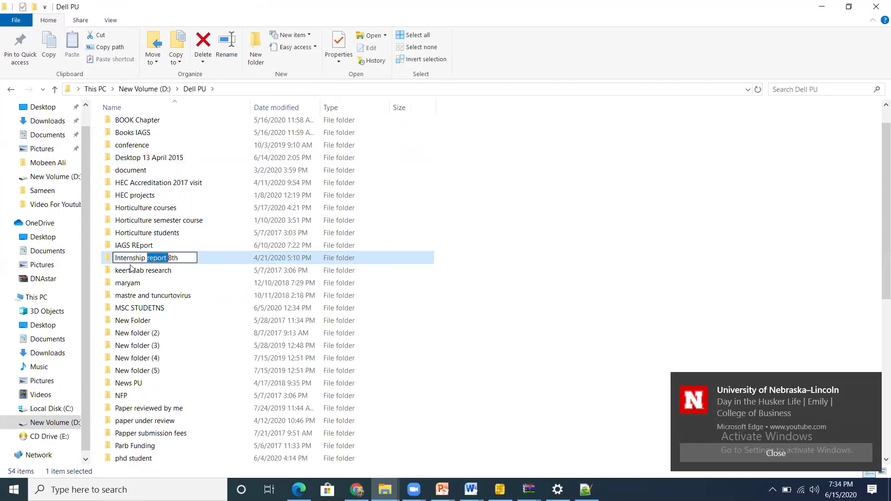
pyautogui.doubleClick(109, 259)
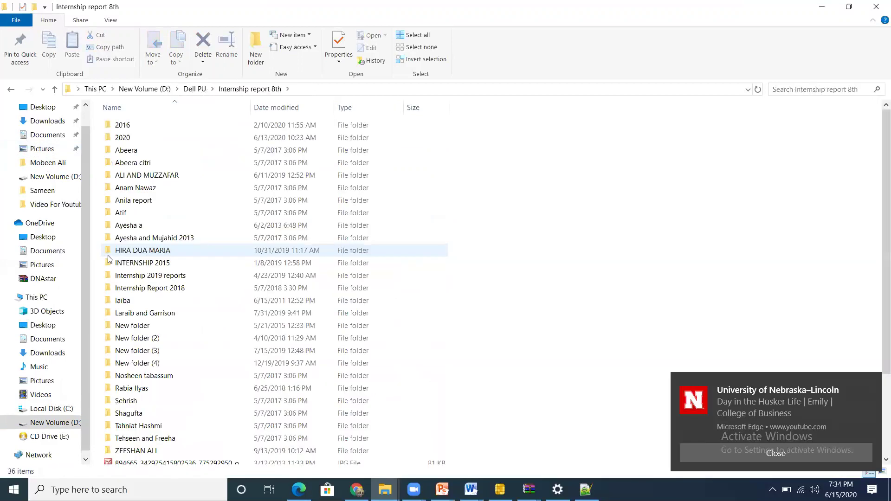
pyautogui.doubleClick(131, 139)
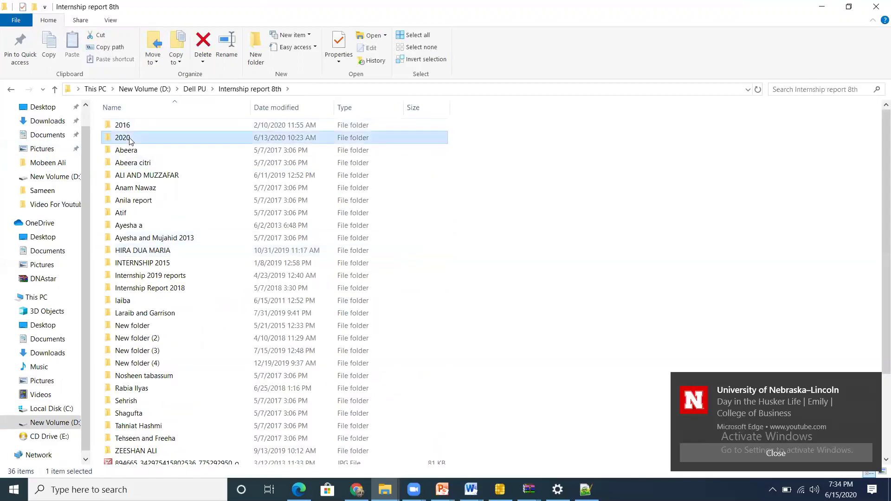
pyautogui.doubleClick(132, 166)
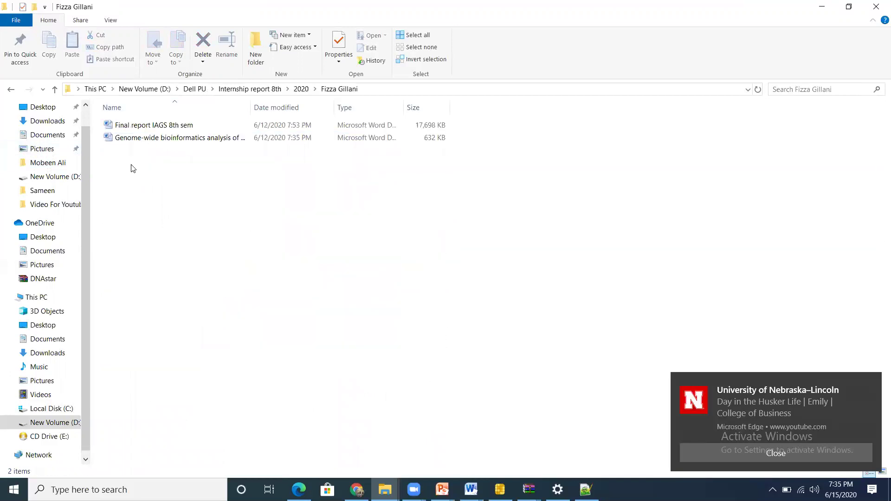
pyautogui.click(55, 89)
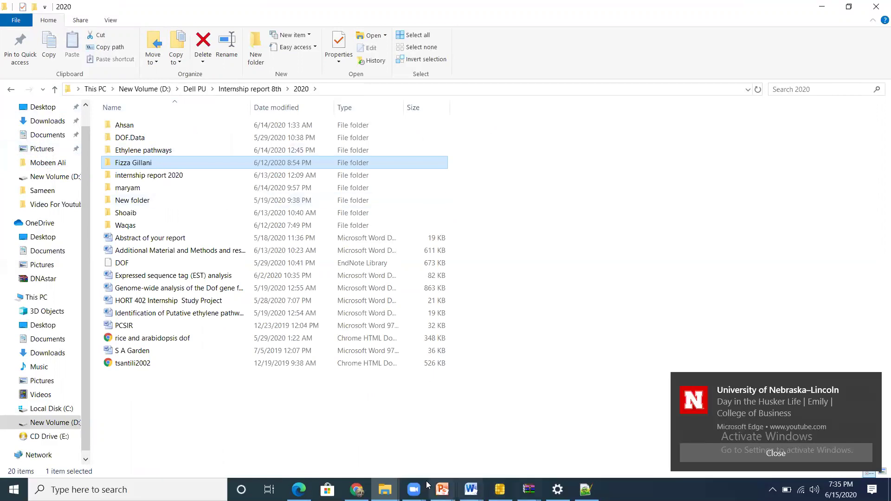
# Switch to WhatsApp Web in Chrome, search the chats for "fiz" and open the student's conversation.
pyautogui.click(357, 490)
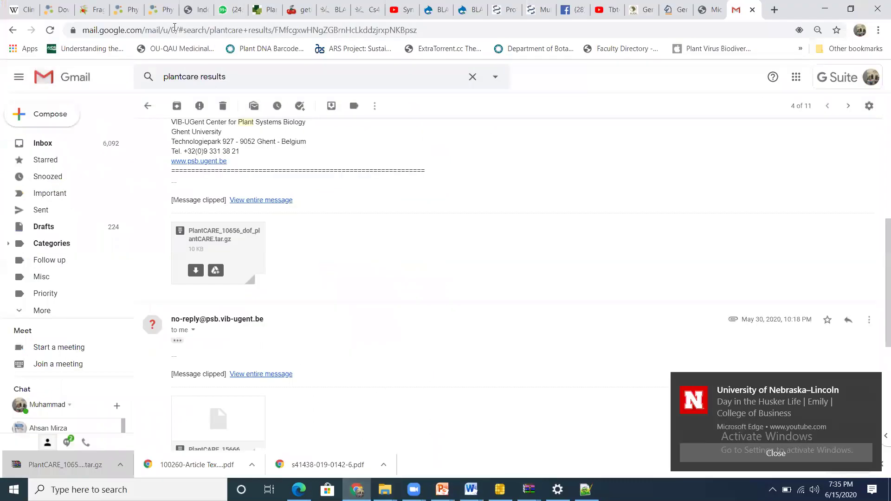
pyautogui.click(230, 9)
pyautogui.write('fiz')
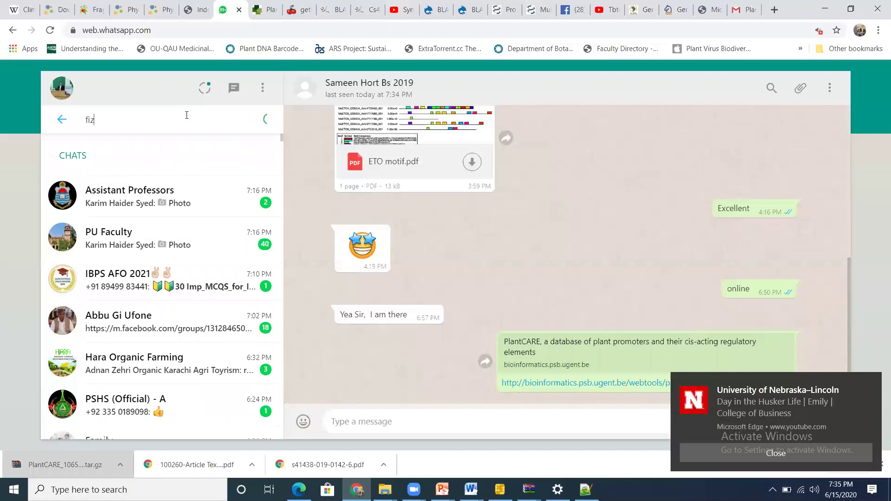
pyautogui.click(176, 198)
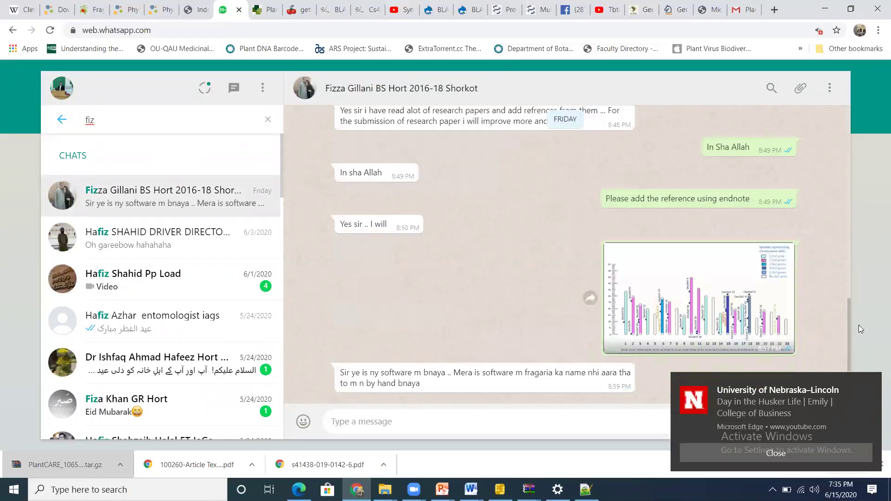
# Download the second heat map pGDB.xlsx shared in the chat and open it in Excel.
pyautogui.moveTo(849, 325); pyautogui.dragTo(833, 156)
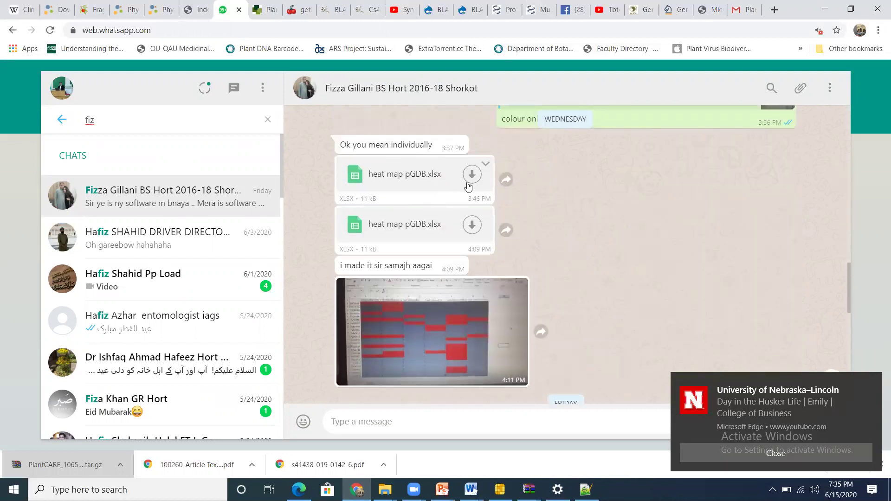
pyautogui.click(472, 225)
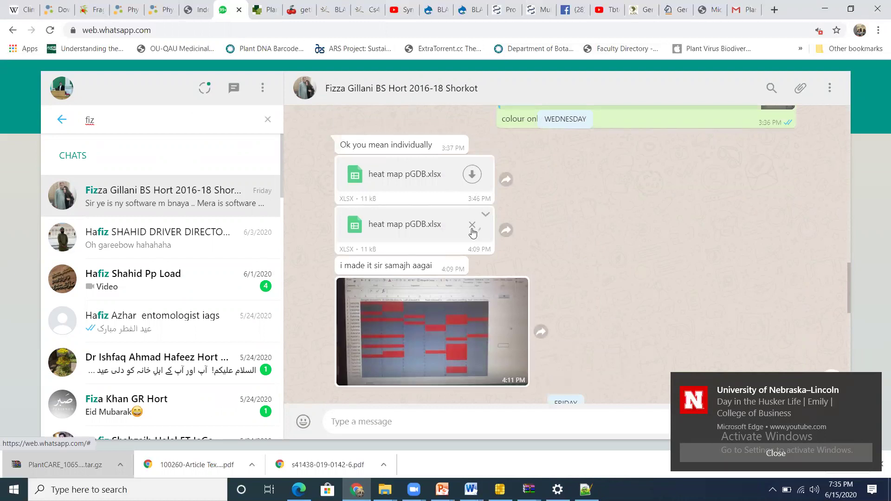
pyautogui.click(30, 465)
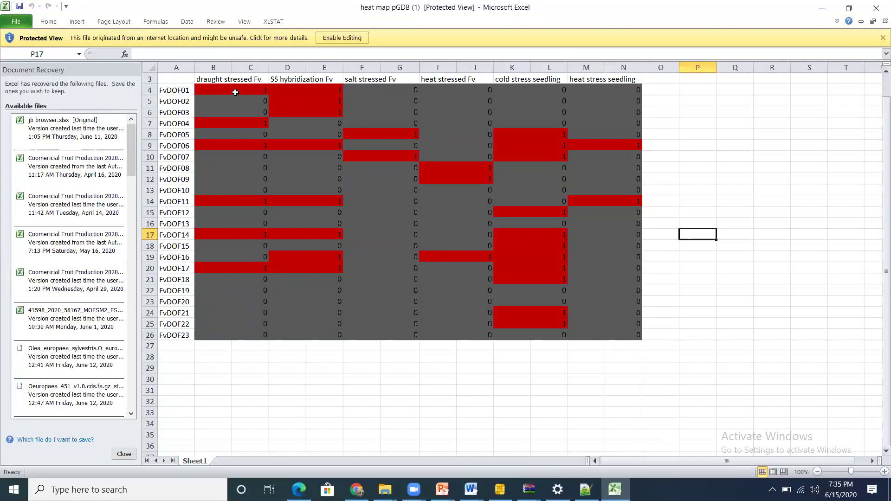
# Return to the WhatsApp conversation and look through its earlier messages and shared files.
pyautogui.click(823, 9)
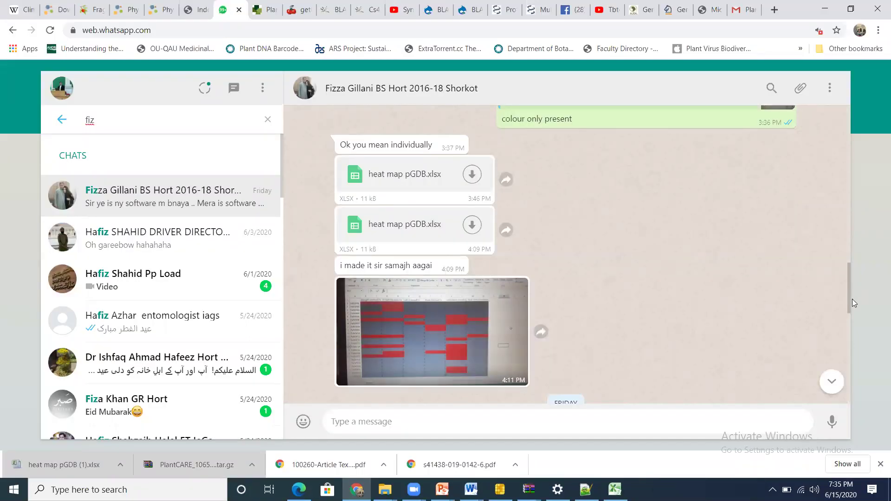
pyautogui.moveTo(849, 298); pyautogui.dragTo(808, 4)
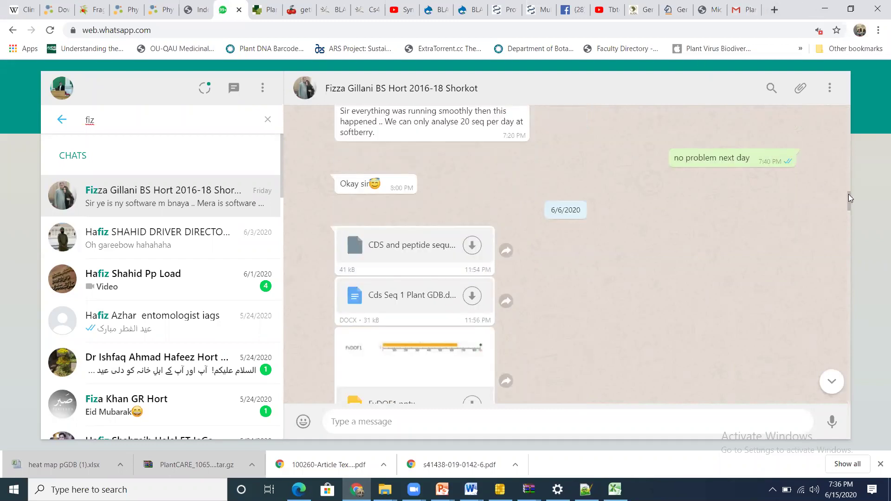
pyautogui.rightClick(848, 183)
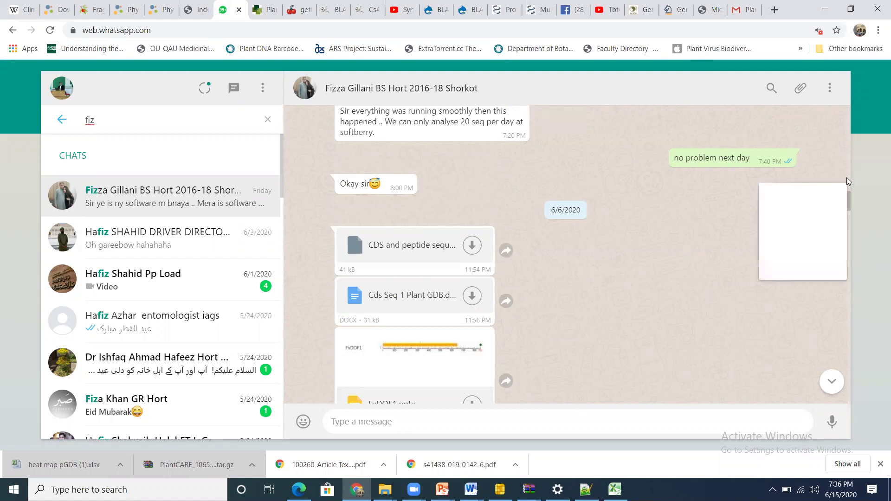
pyautogui.click(850, 204)
pyautogui.moveTo(850, 195); pyautogui.dragTo(845, 157)
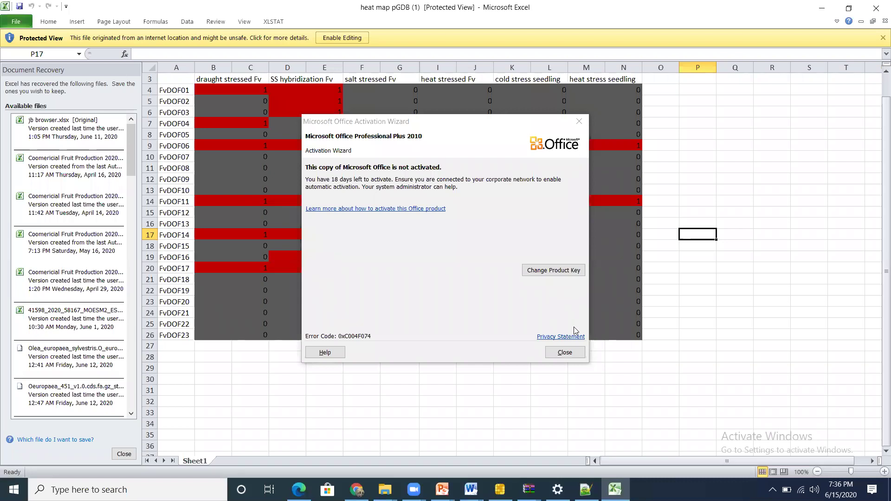
# Dismiss the Office activation notice and enable editing of the heat map workbook in Excel.
pyautogui.click(565, 353)
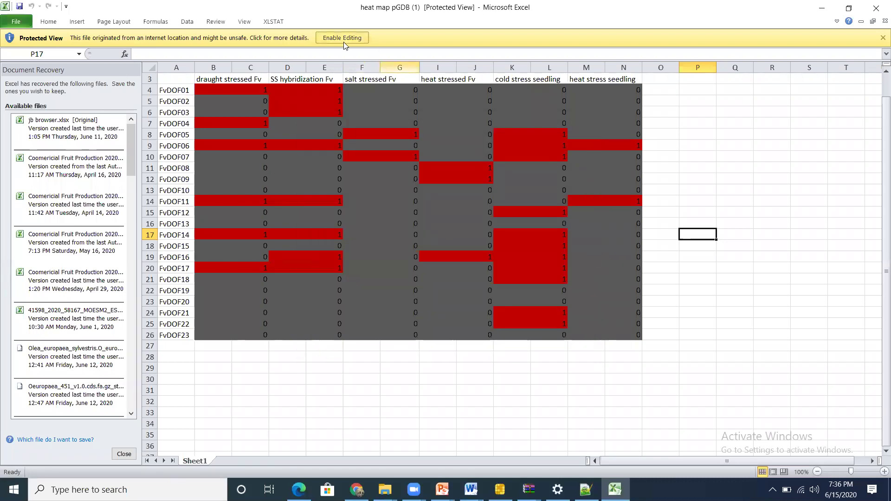
pyautogui.click(344, 39)
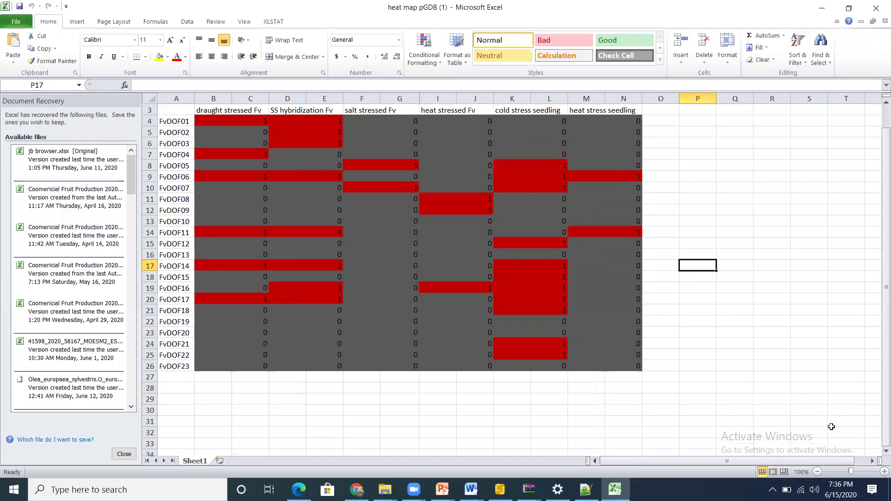
pyautogui.keyDown('ctrl'); pyautogui.scroll(4, 831, 427); pyautogui.keyUp('ctrl')
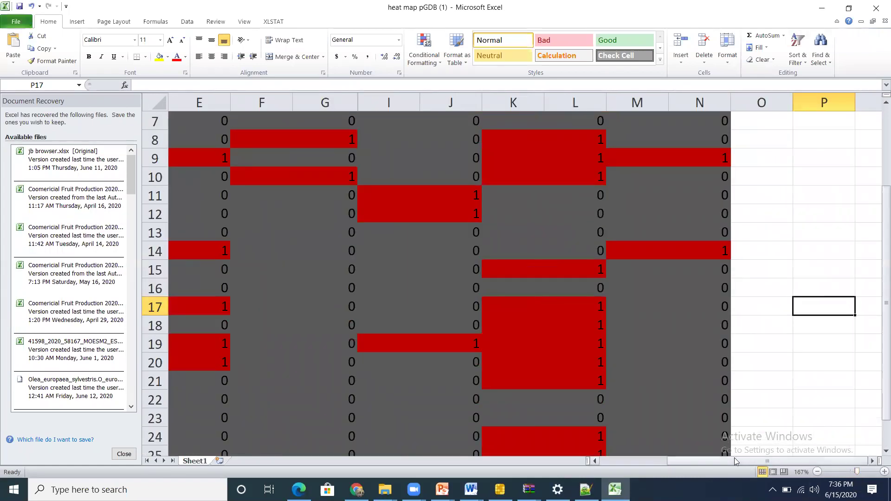
# Replace the first gene label, FvDOF01 in cell A4, with MaACS1.
pyautogui.moveTo(737, 461); pyautogui.dragTo(659, 461)
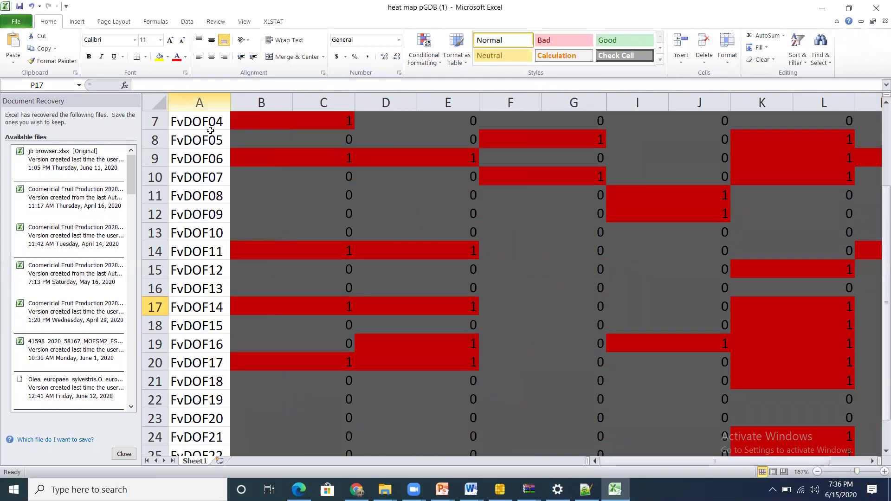
pyautogui.moveTo(879, 216); pyautogui.dragTo(879, 123)
pyautogui.click(192, 179)
pyautogui.doubleClick(193, 179)
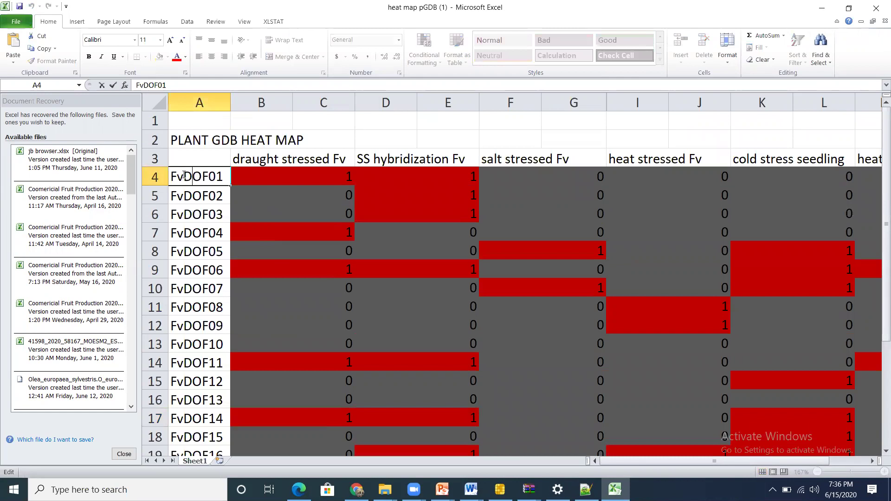
pyautogui.moveTo(173, 176); pyautogui.dragTo(247, 175)
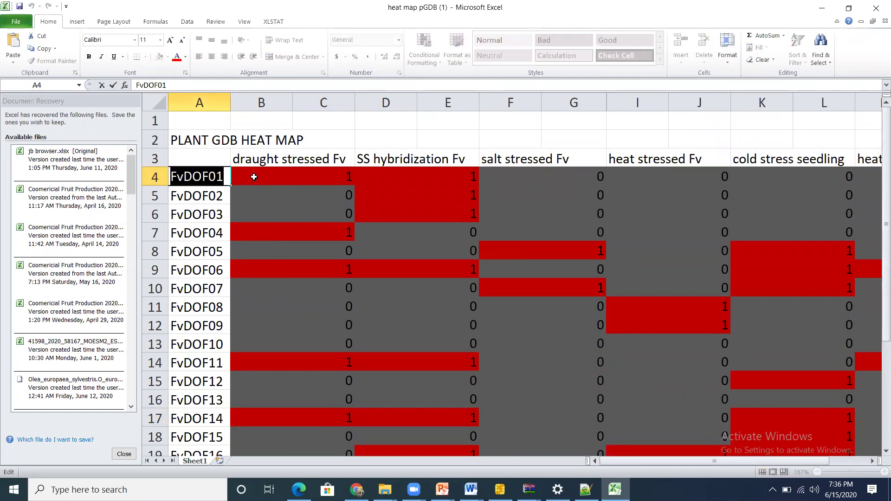
pyautogui.write('M')
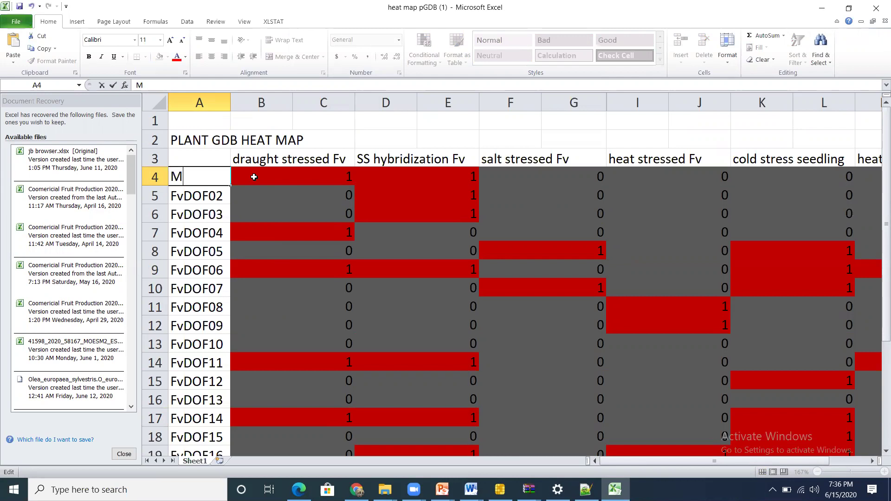
pyautogui.write('aACS1')
# Replace the "draught stressed Fv" column heading in cell B3 with ABA.
pyautogui.click(260, 160)
pyautogui.doubleClick(259, 160)
pyautogui.click(227, 154)
pyautogui.doubleClick(236, 159)
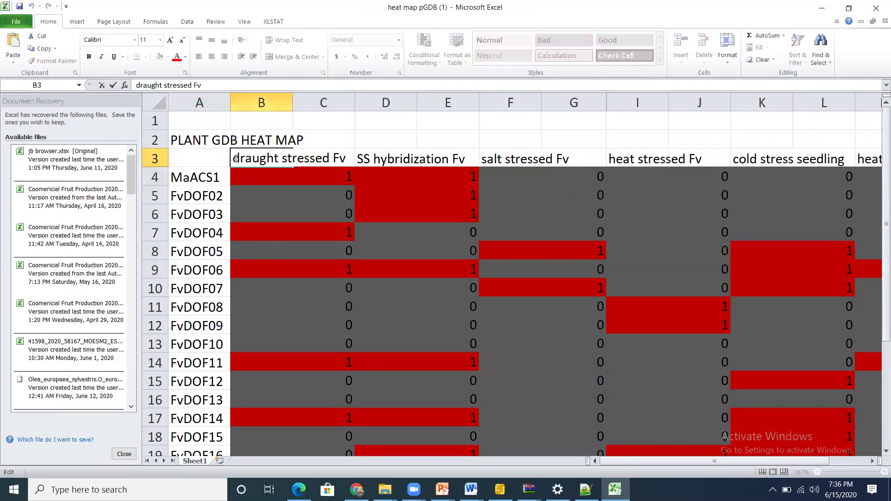
pyautogui.moveTo(236, 158); pyautogui.dragTo(354, 158)
pyautogui.write('E')
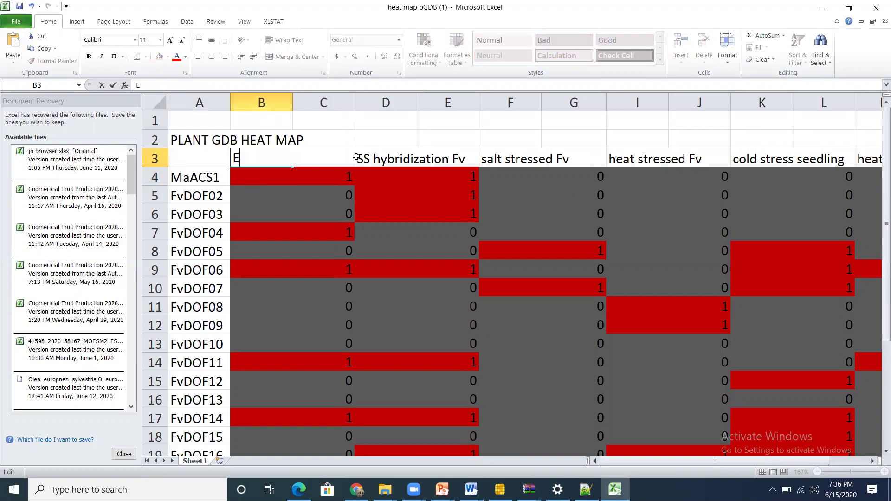
pyautogui.write('thy')
pyautogui.press('BackSpace')
pyautogui.press('BackSpace')
pyautogui.press('BackSpace')
pyautogui.press('BackSpace')
pyautogui.write('ABA')
# Replace the "SS hybridization Fv" column heading in cell D3 with light.
pyautogui.doubleClick(396, 162)
pyautogui.moveTo(358, 159); pyautogui.dragTo(484, 158)
pyautogui.press('BackSpace')
pyautogui.write('light')
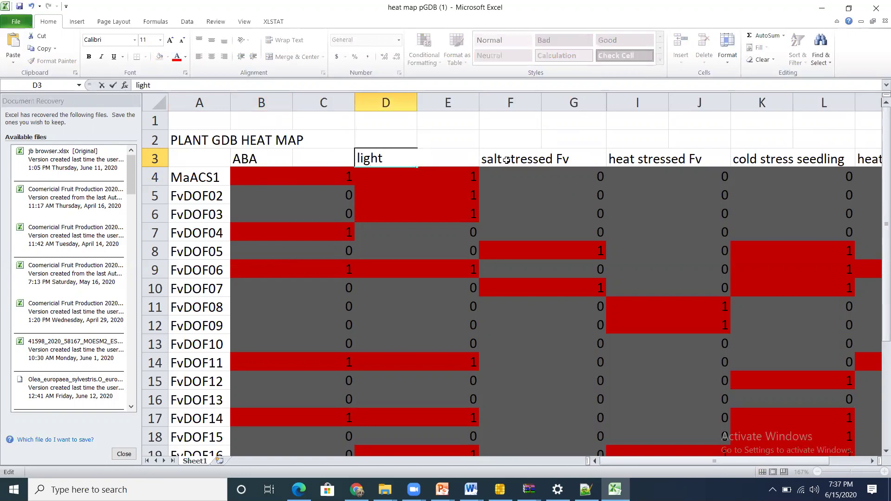
# Replace the "salt stressed Fv" column heading in cell F3 with pathogen.
pyautogui.click(508, 160)
pyautogui.doubleClick(508, 159)
pyautogui.moveTo(481, 159); pyautogui.dragTo(587, 158)
pyautogui.write('pathogen')
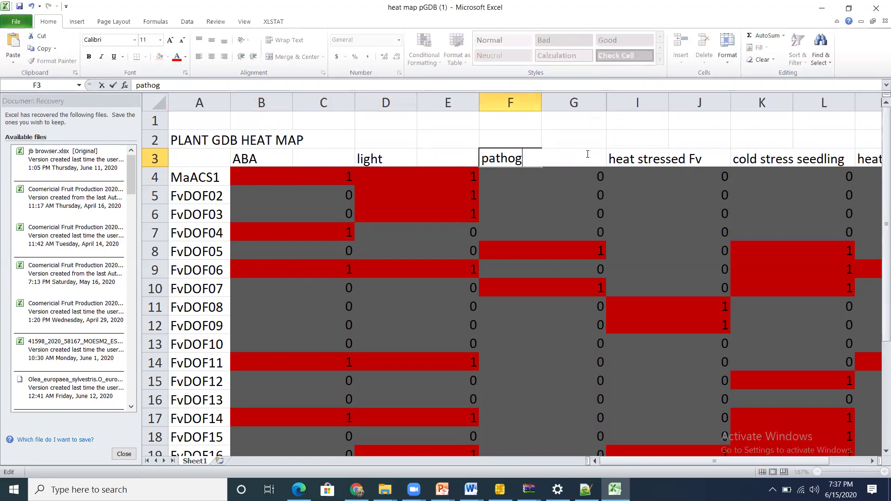
pyautogui.click(637, 163)
pyautogui.hotkey('ctrl', 'Down')
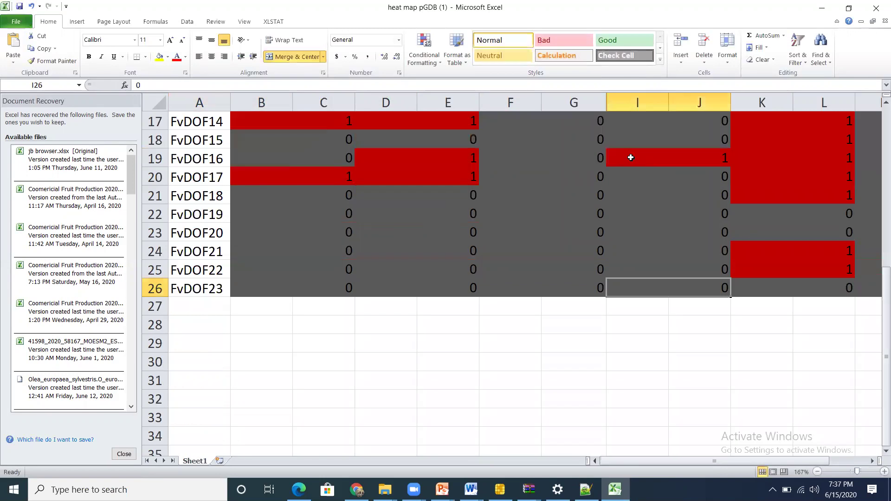
pyautogui.moveTo(878, 330); pyautogui.dragTo(880, 158)
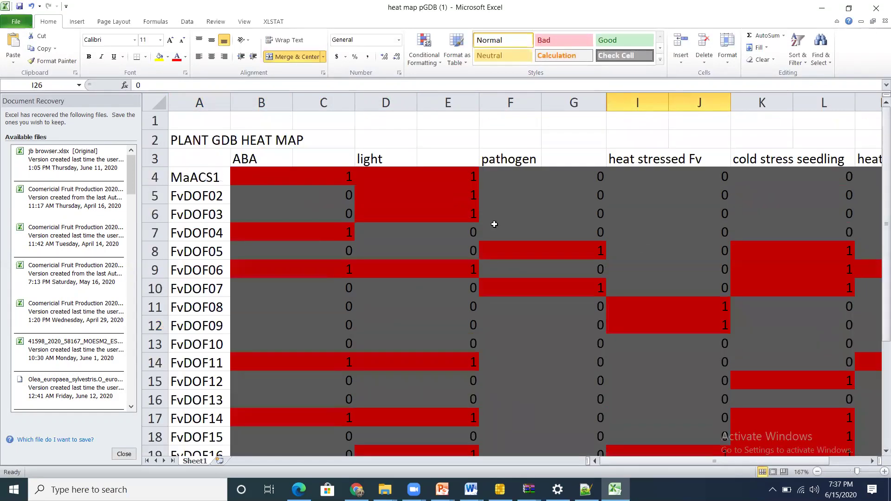
# In the MaACS1 row, set the light value to 0 and the pathogen value to 1.
pyautogui.click(266, 177)
pyautogui.doubleClick(267, 177)
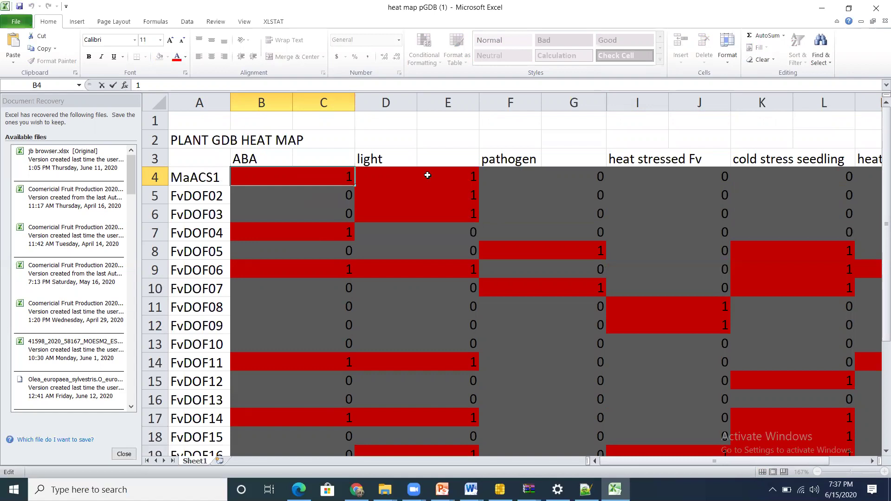
pyautogui.click(404, 175)
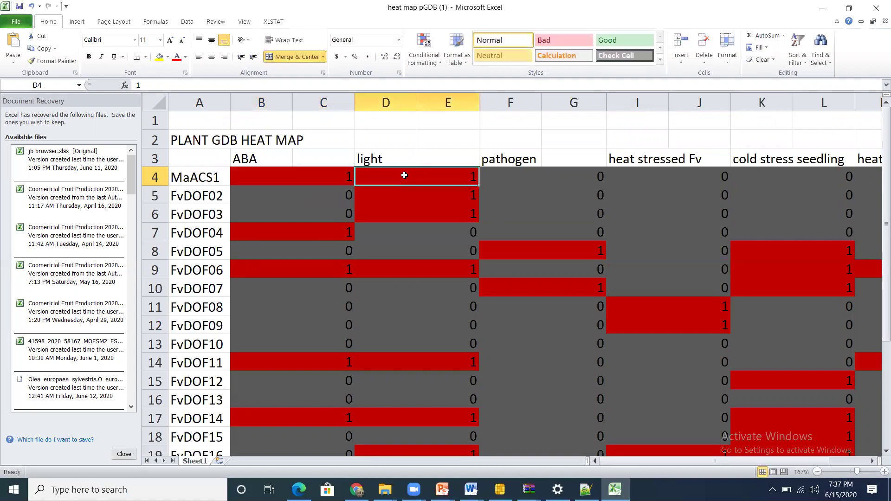
pyautogui.write('0')
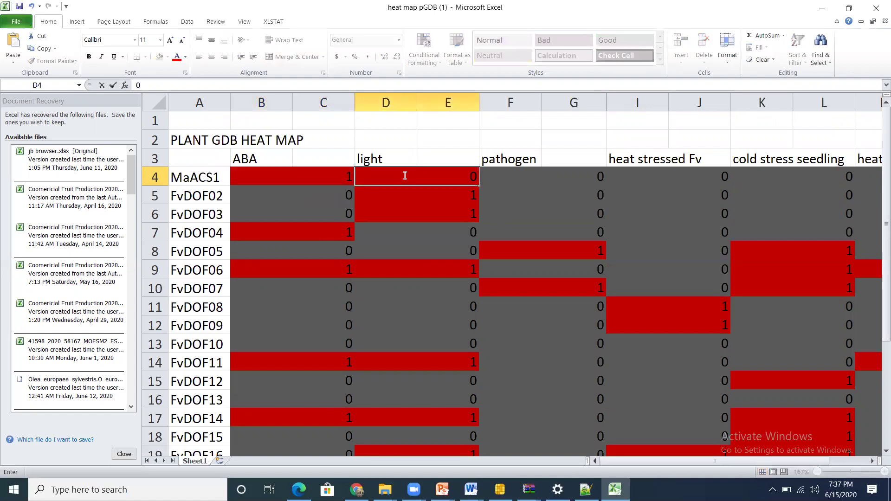
pyautogui.click(546, 174)
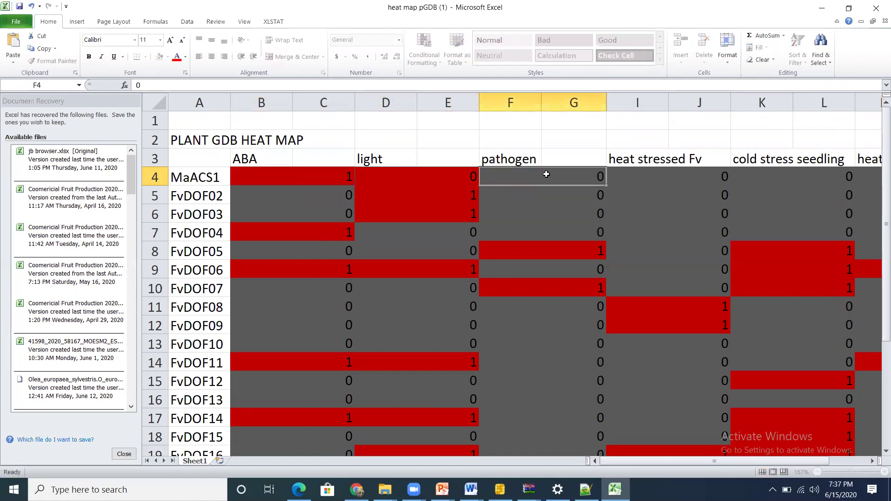
pyautogui.write('1')
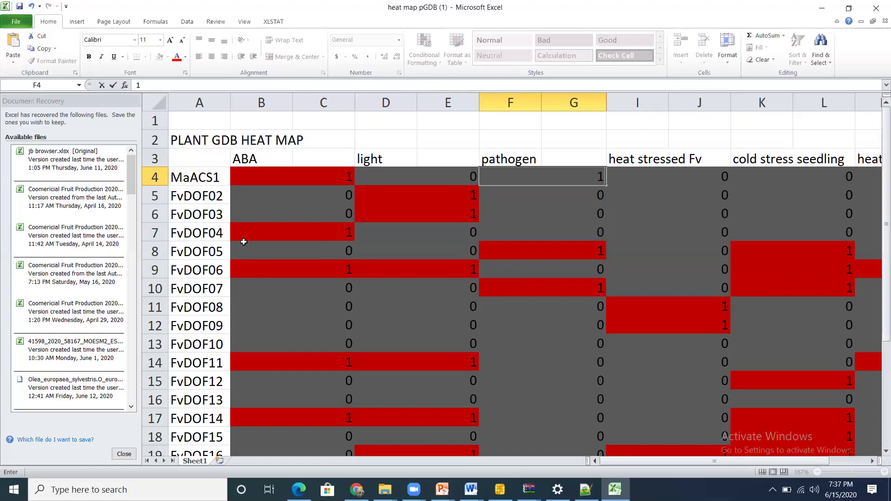
# Switch to the PlantCARE results in Edge, expand the ARE motif and copy "anaerobic induction" from its function description.
pyautogui.click(357, 490)
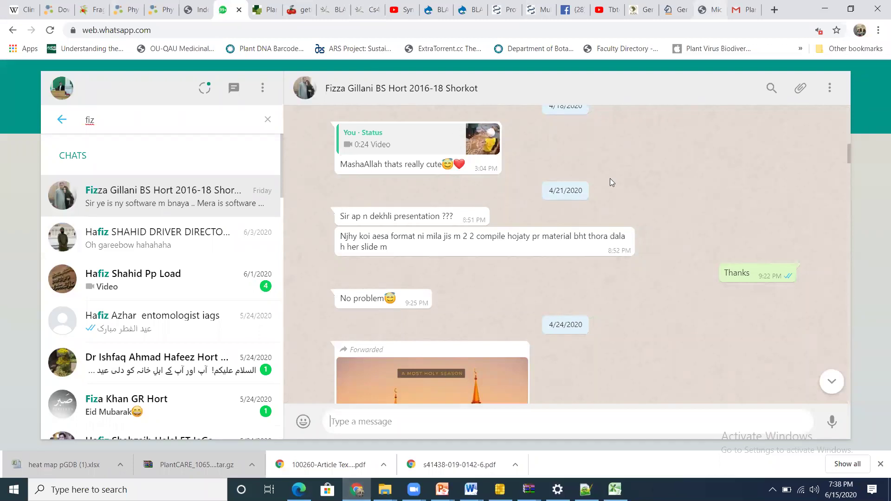
pyautogui.click(299, 490)
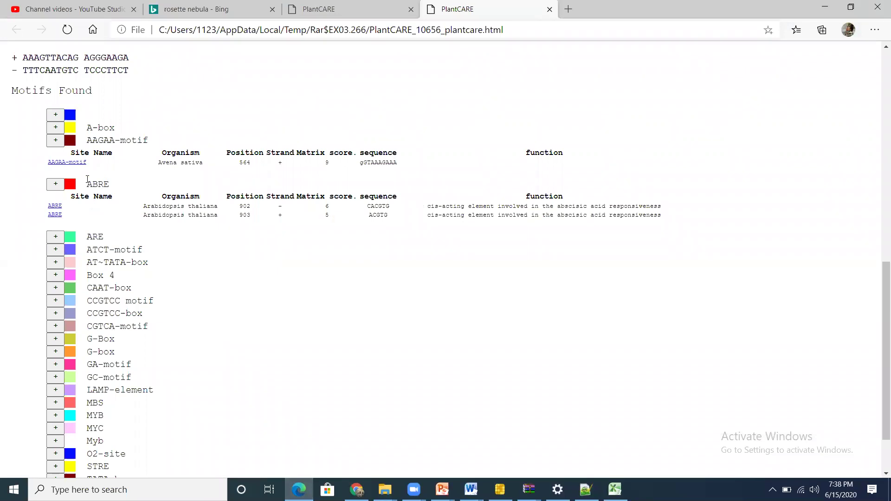
pyautogui.click(54, 238)
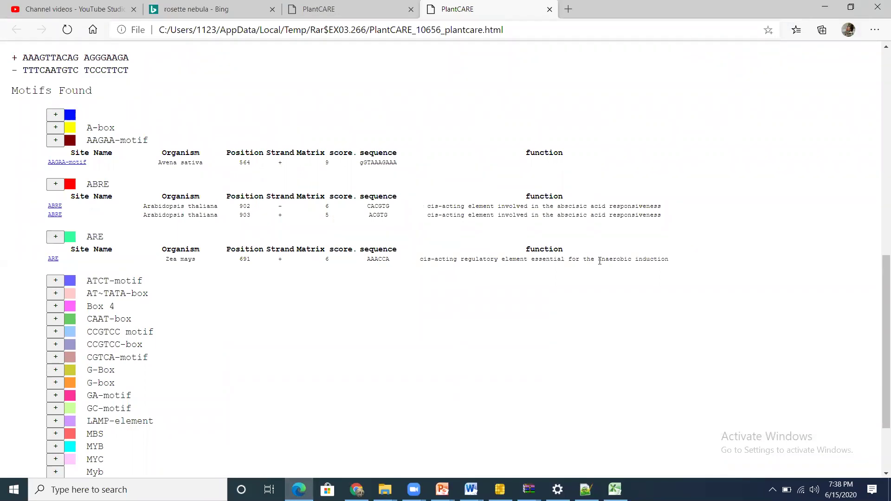
pyautogui.moveTo(598, 261); pyautogui.dragTo(673, 265)
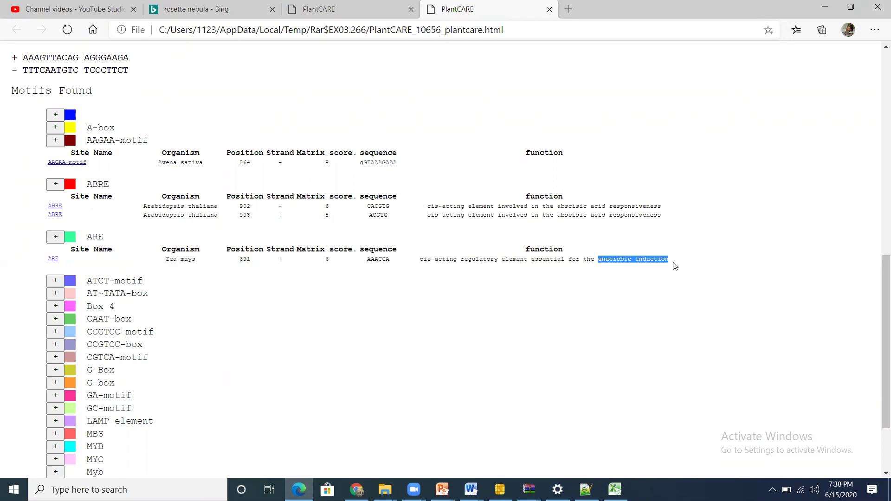
pyautogui.rightClick(632, 262)
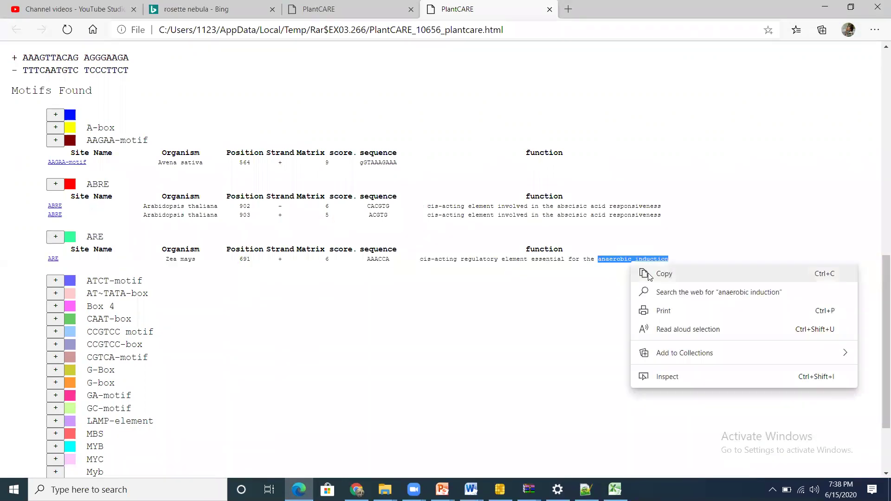
pyautogui.click(649, 275)
# Back in Excel, replace the "heat stressed Fv" heading in cell I3 with "anaerobic induction" and set its MaACS1 value to 1.
pyautogui.hotkey('alt', 'Tab')
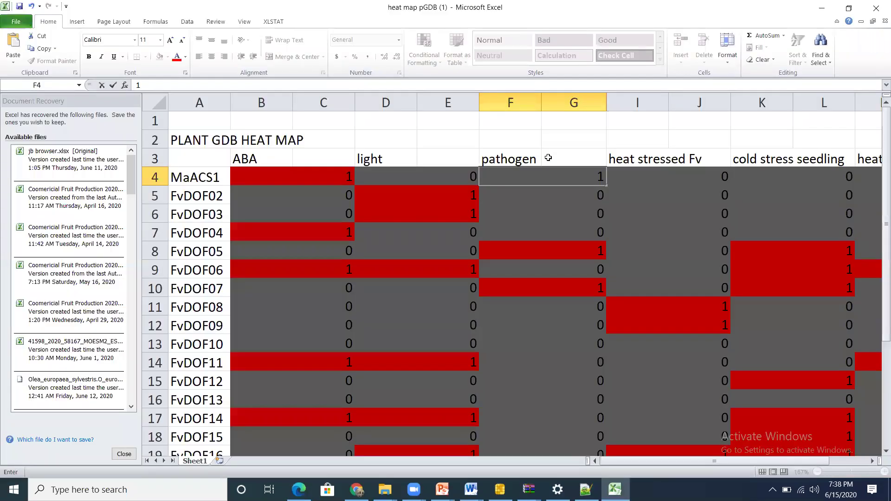
pyautogui.doubleClick(641, 162)
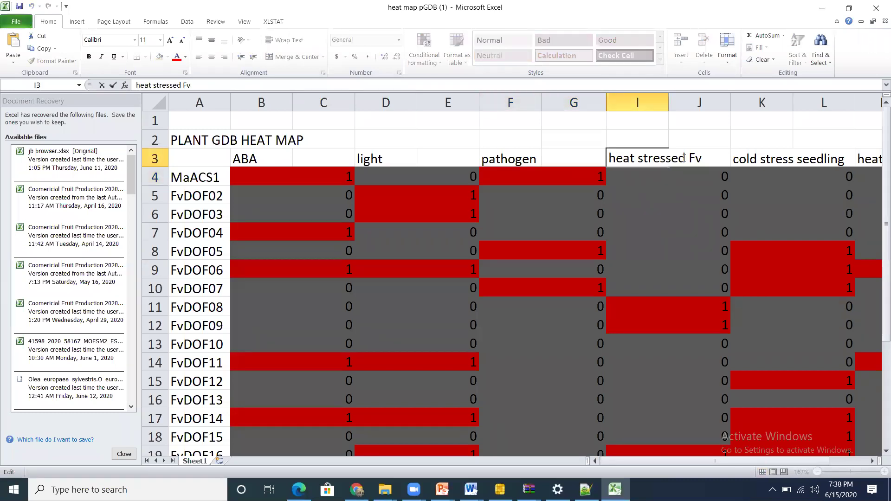
pyautogui.moveTo(610, 157); pyautogui.dragTo(702, 158)
pyautogui.hotkey('ctrl', 'v')
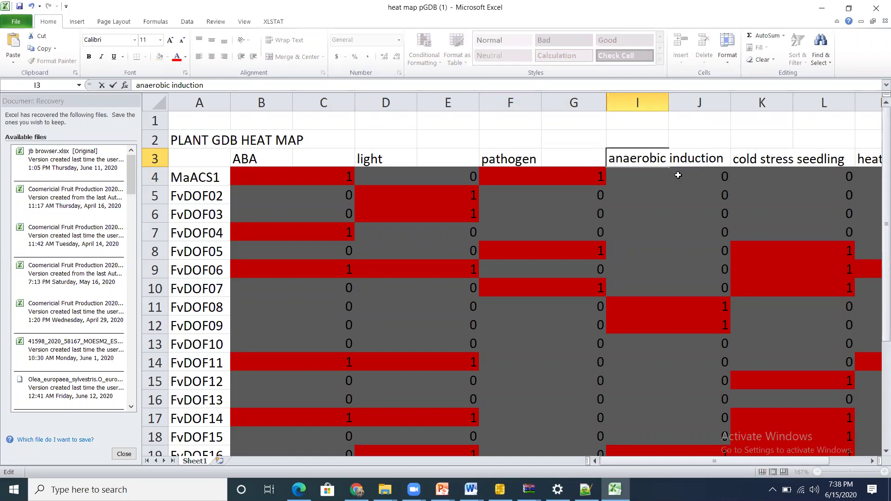
pyautogui.click(673, 175)
pyautogui.write('1')
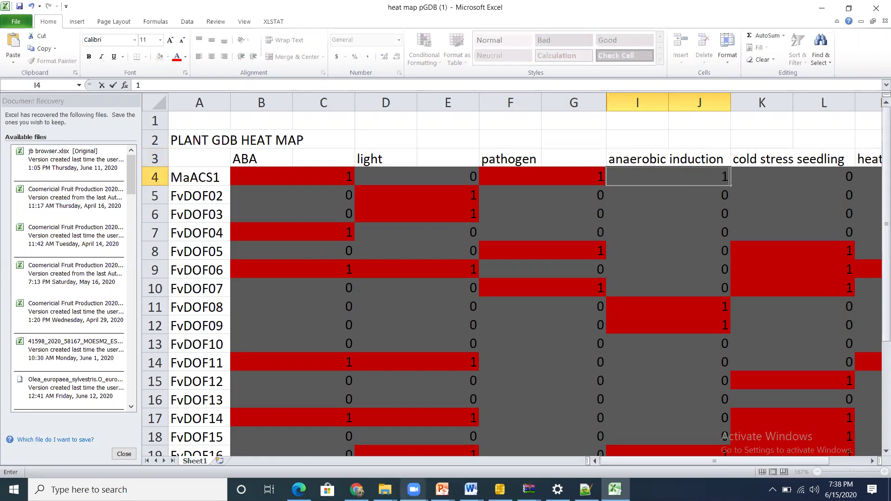
pyautogui.click(356, 490)
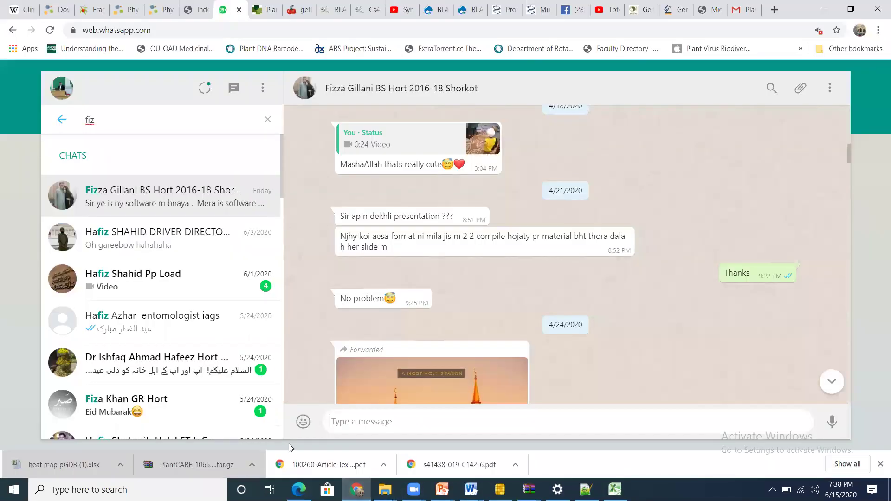
pyautogui.click(299, 490)
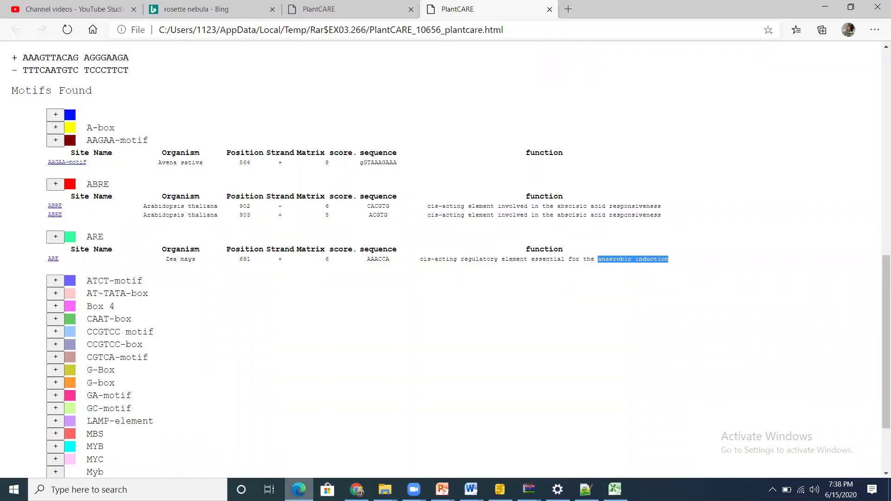
pyautogui.hotkey('alt', 'Tab')
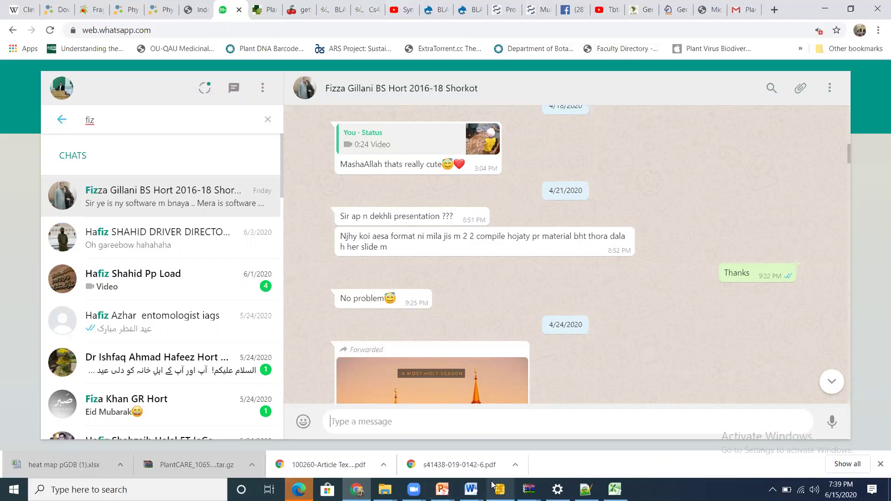
pyautogui.moveTo(500, 490)
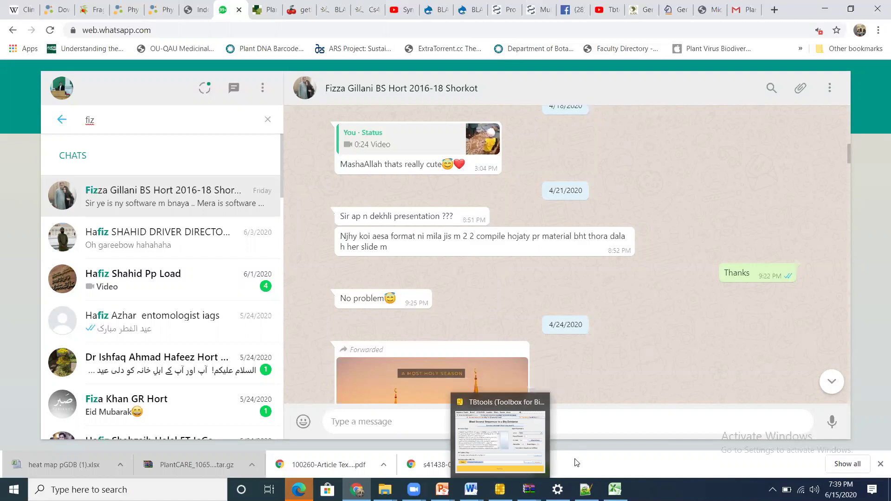